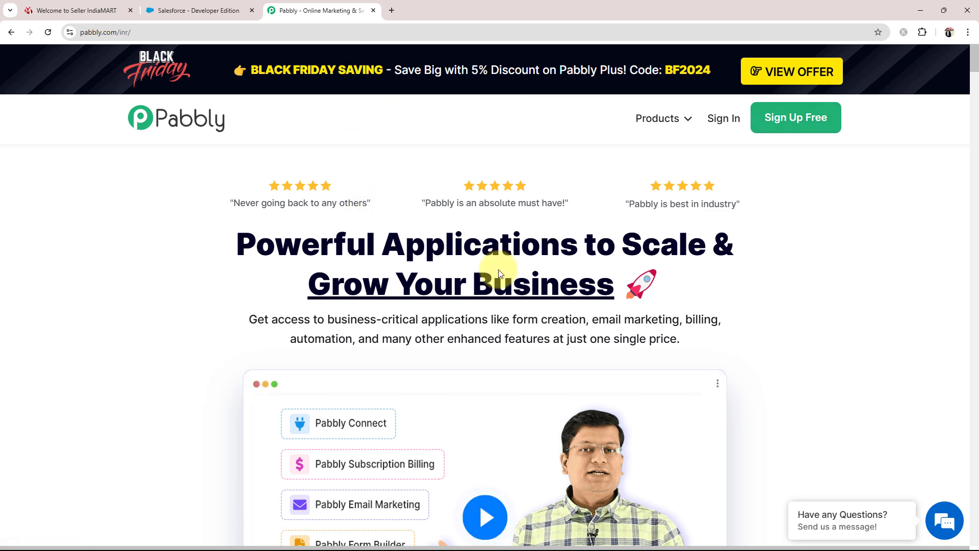
Sign in to the Pabbly account and launch Pabbly Connect from its app card.
left_click(721, 120)
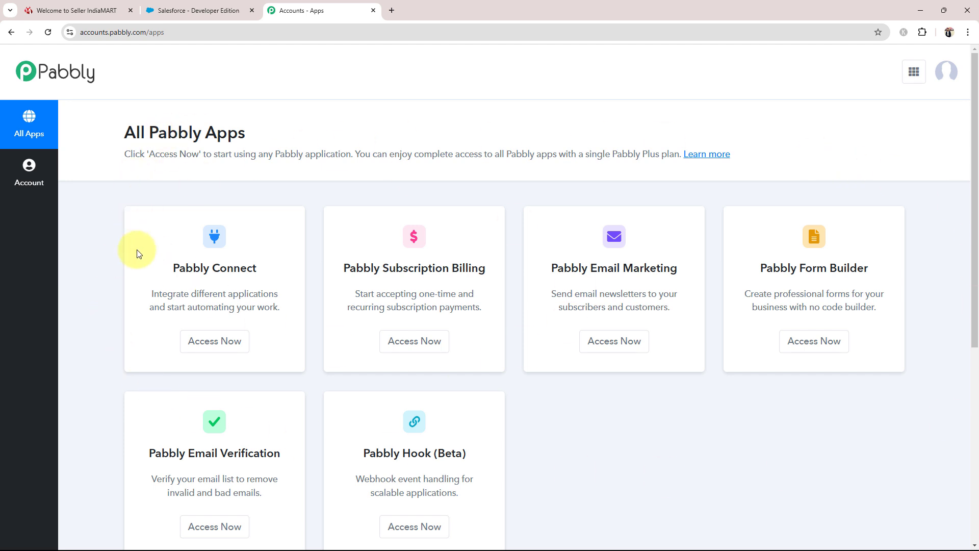
left_click_drag(180, 268, 295, 266)
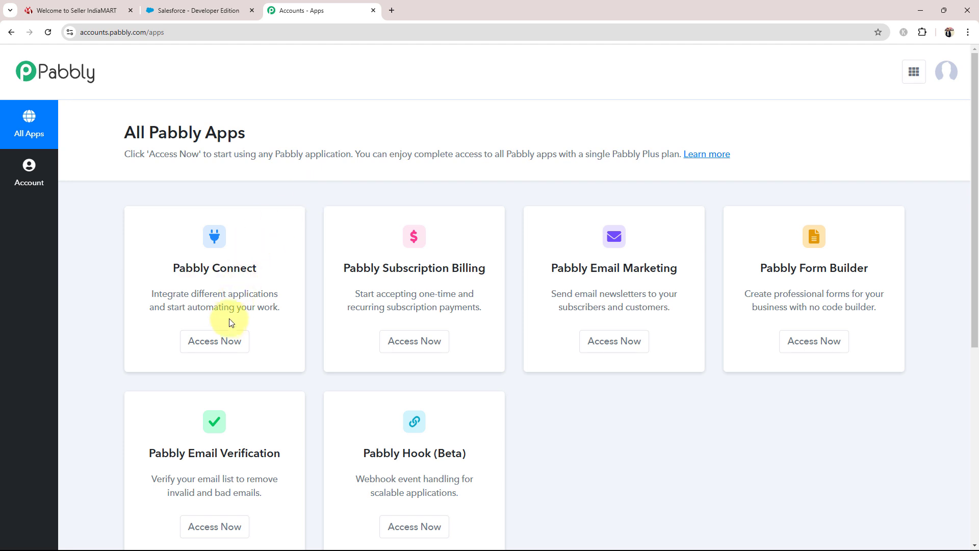
left_click(223, 340)
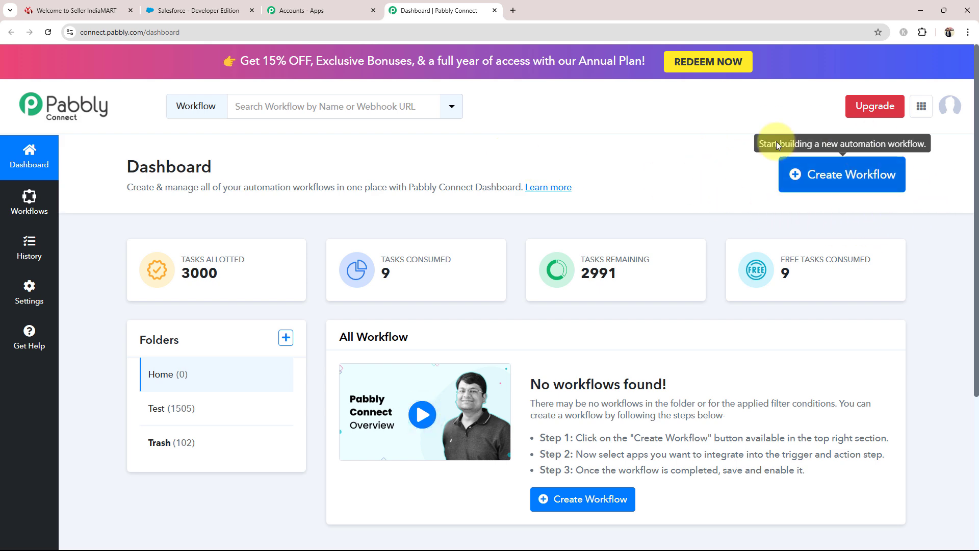
Create the workflow 'Add IndiaMART Leads to Salesforce for Consumer Electronics Business' in the Home folder.
left_click(848, 183)
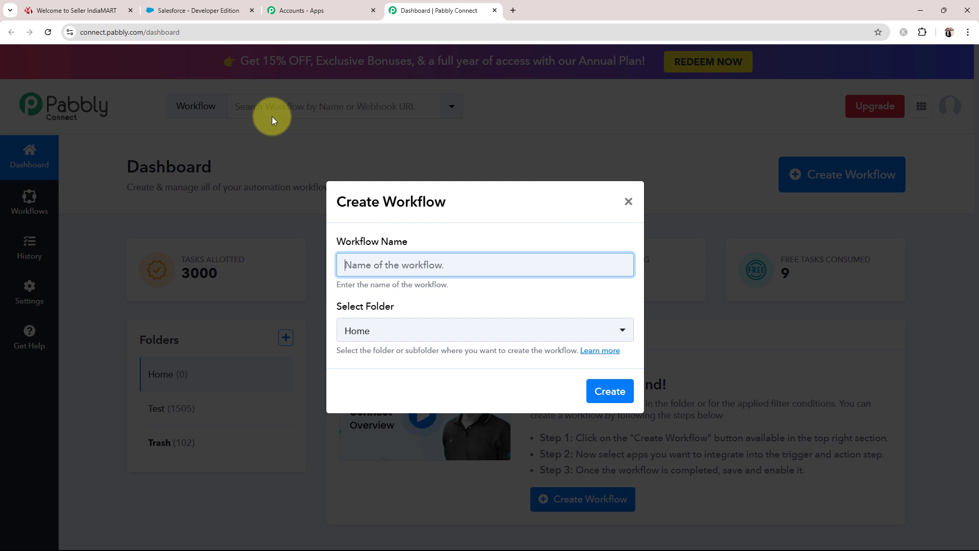
type("Add IndiaMART Leads to Salesforce for Consumer Electronics Business")
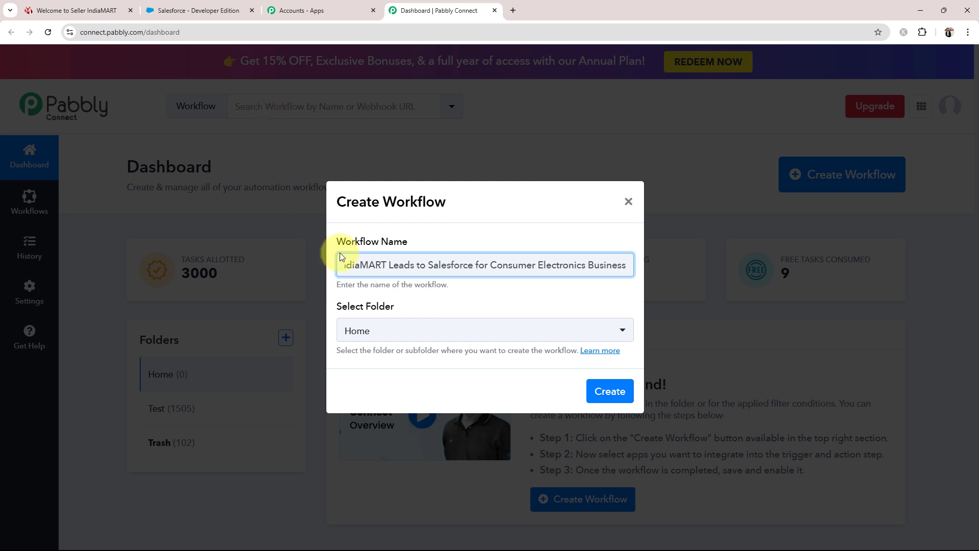
left_click(373, 294)
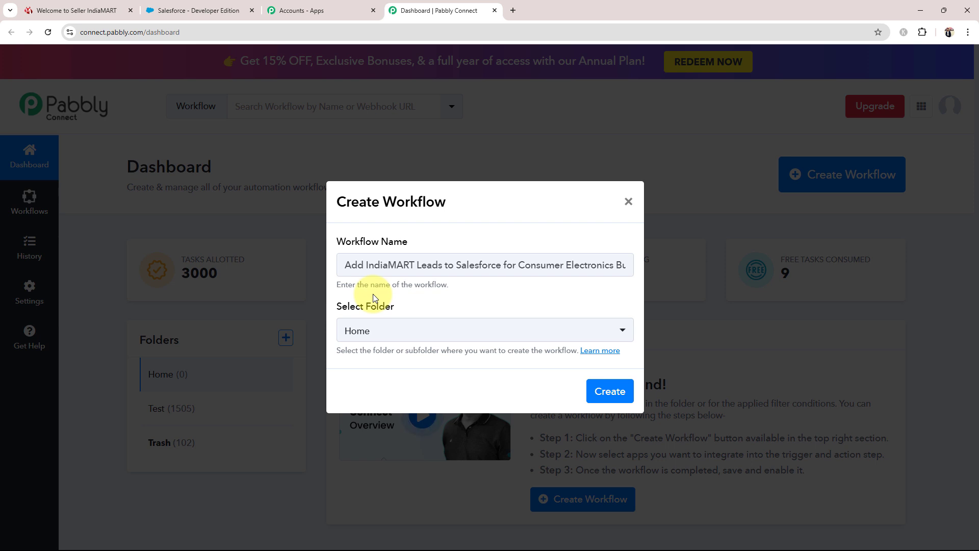
left_click(356, 333)
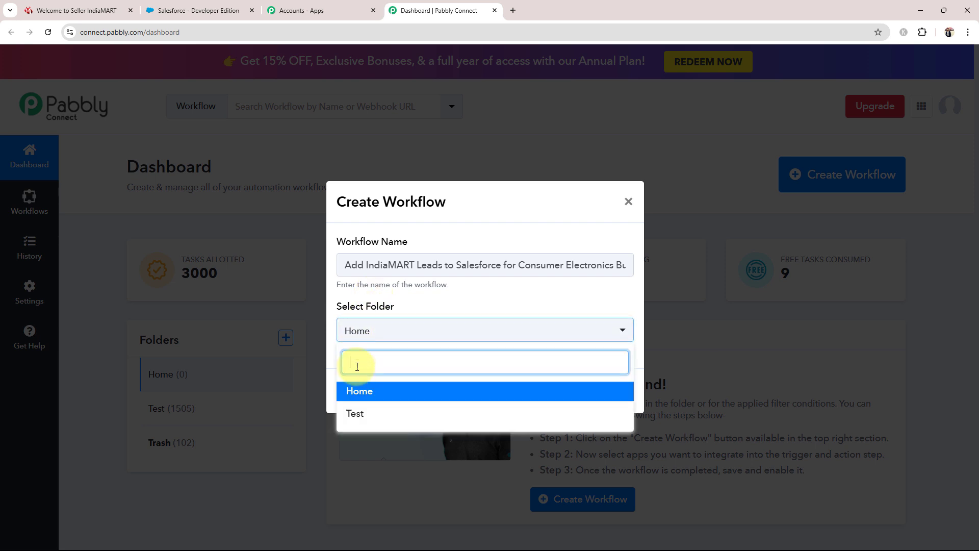
left_click(357, 395)
left_click(611, 394)
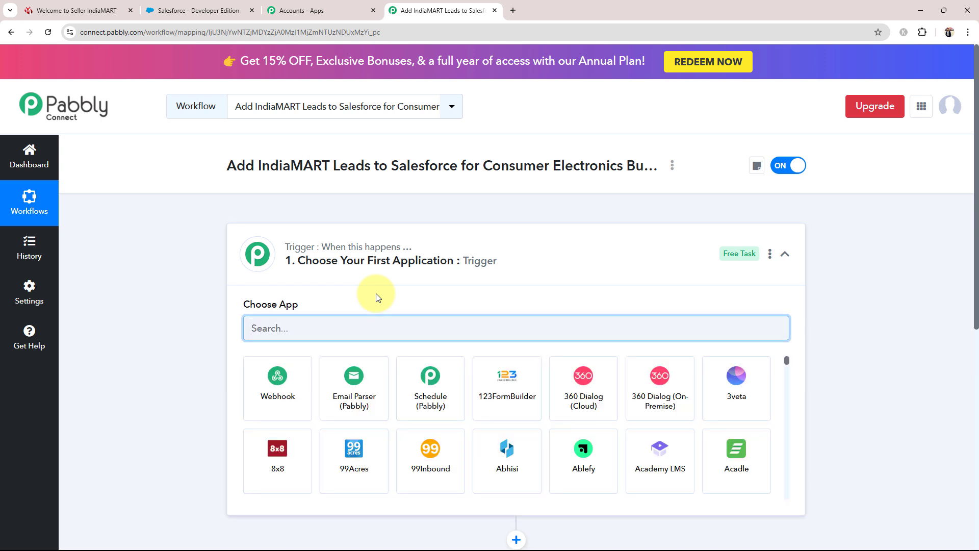
Collapse the empty Trigger step and switch to the IndiaMART seller dashboard tab.
left_click(457, 244)
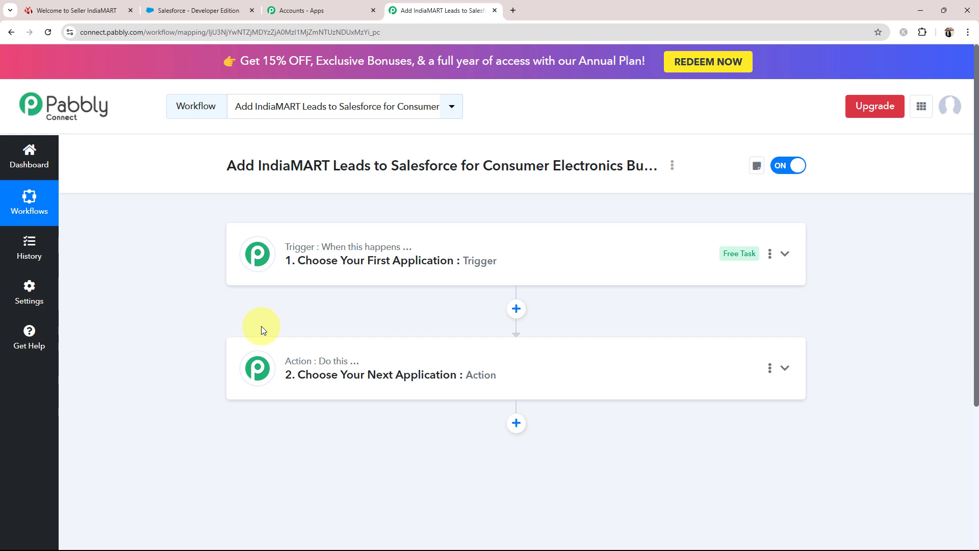
left_click(102, 10)
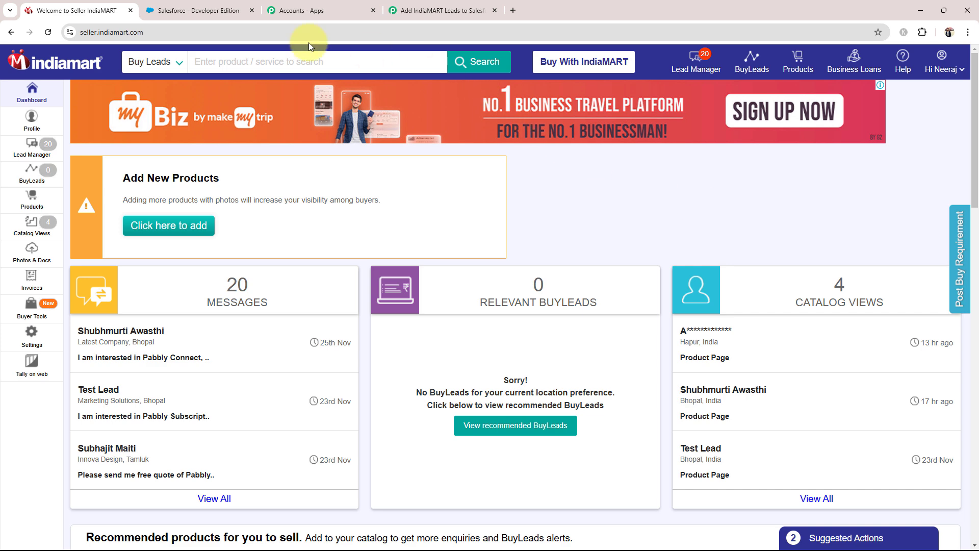
Switch to the Salesforce Developer Edition home page tab.
left_click(176, 10)
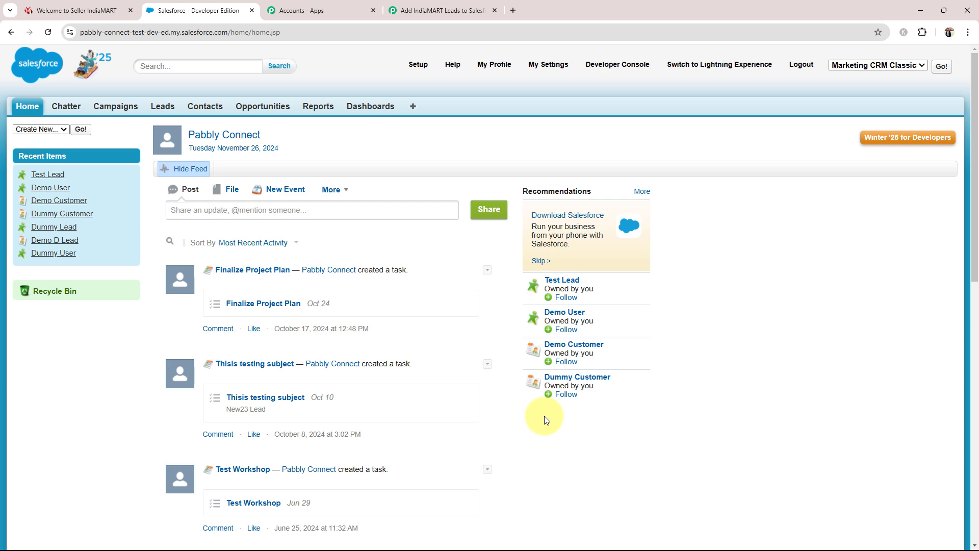
Set the workflow trigger to IndiaMART with the New Leads event.
left_click(437, 10)
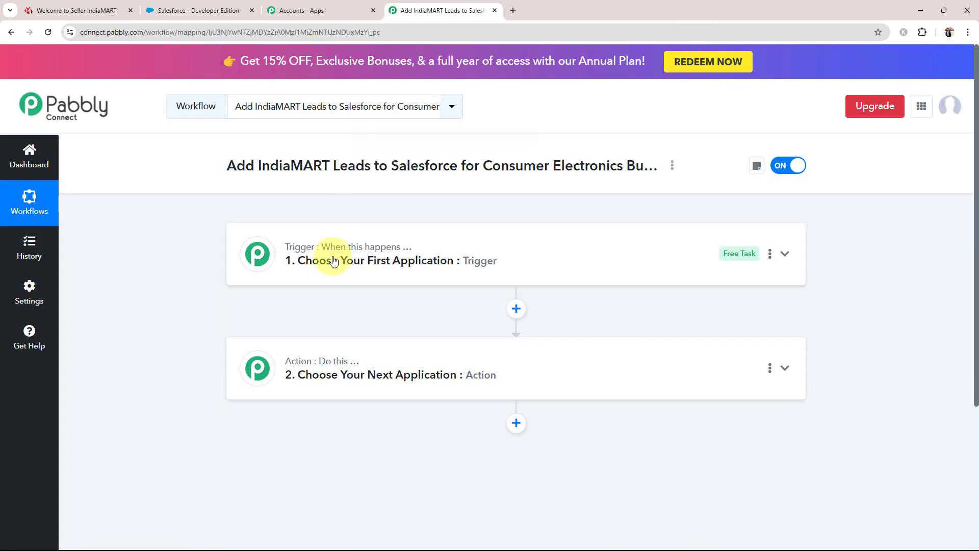
left_click(332, 275)
left_click(316, 329)
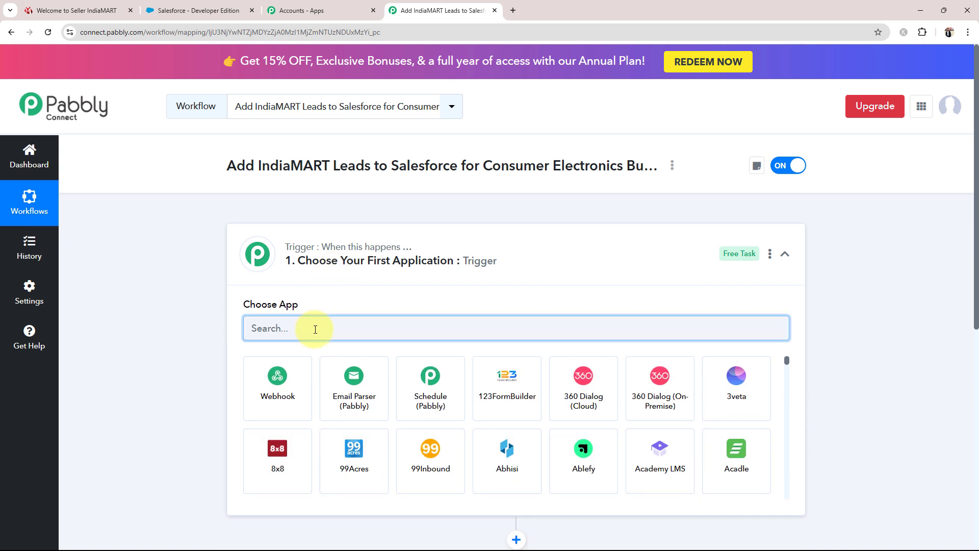
type("India")
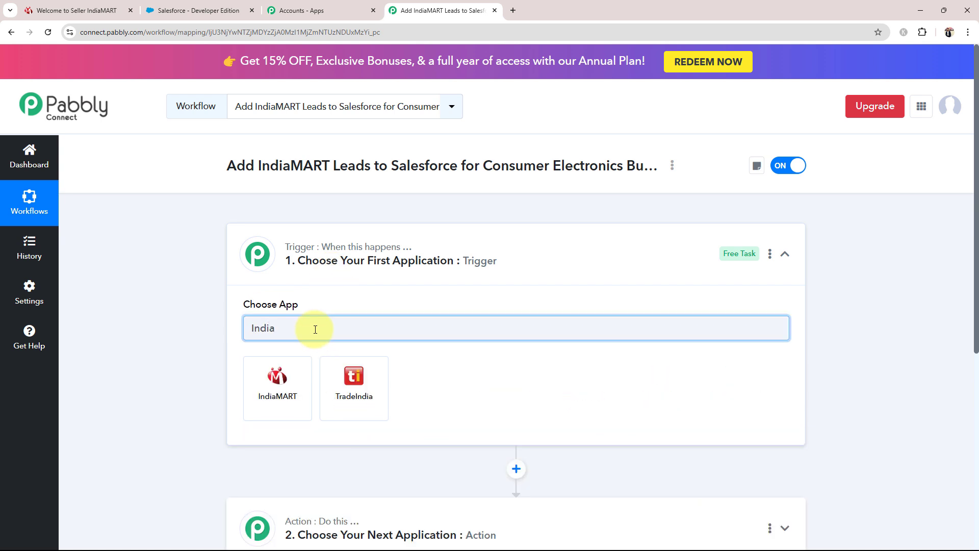
left_click(289, 372)
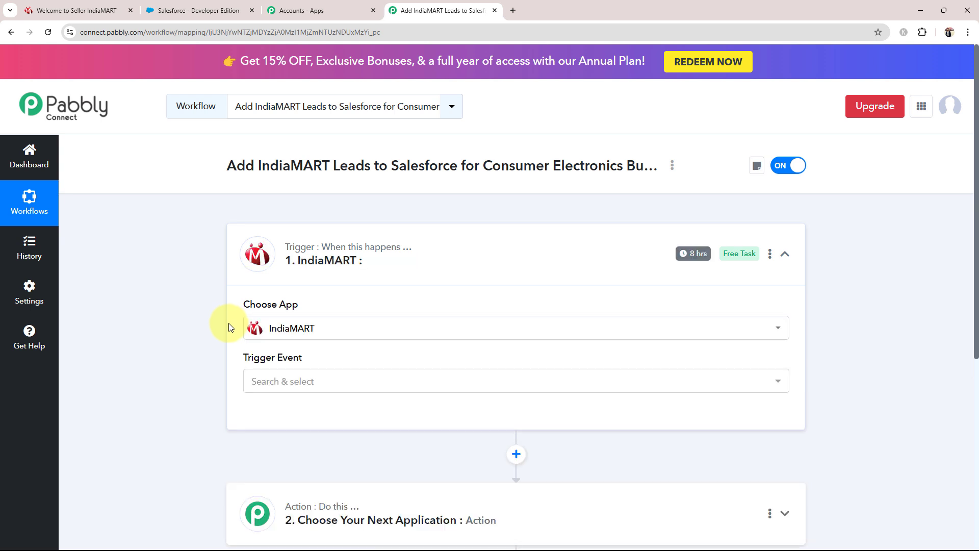
left_click(266, 383)
left_click(284, 435)
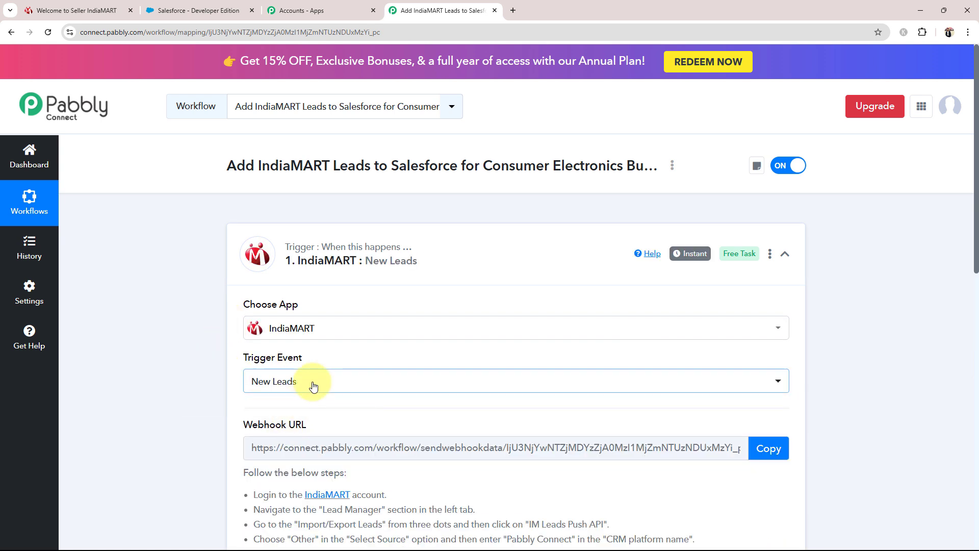
left_click(394, 272)
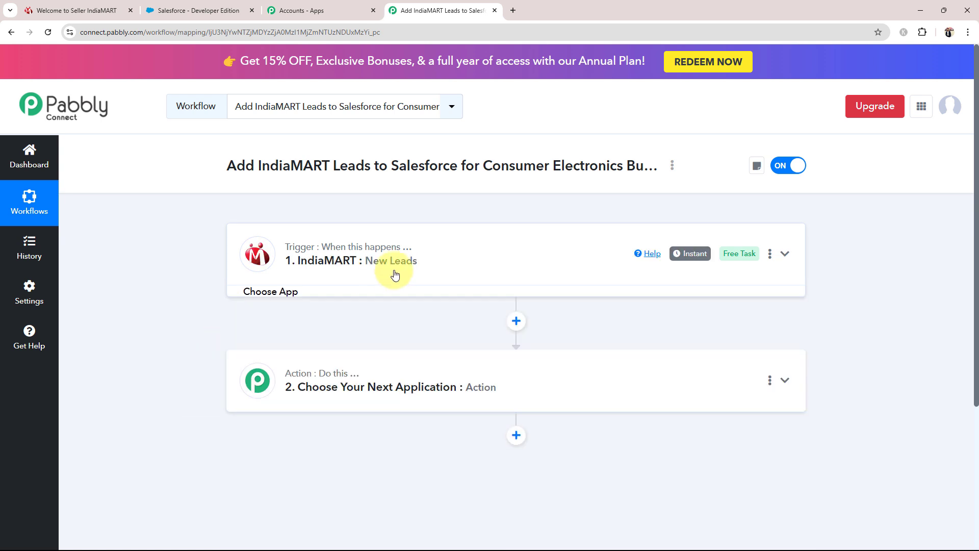
Set the action step to Salesforce with the Create Record event.
left_click(357, 366)
left_click(308, 264)
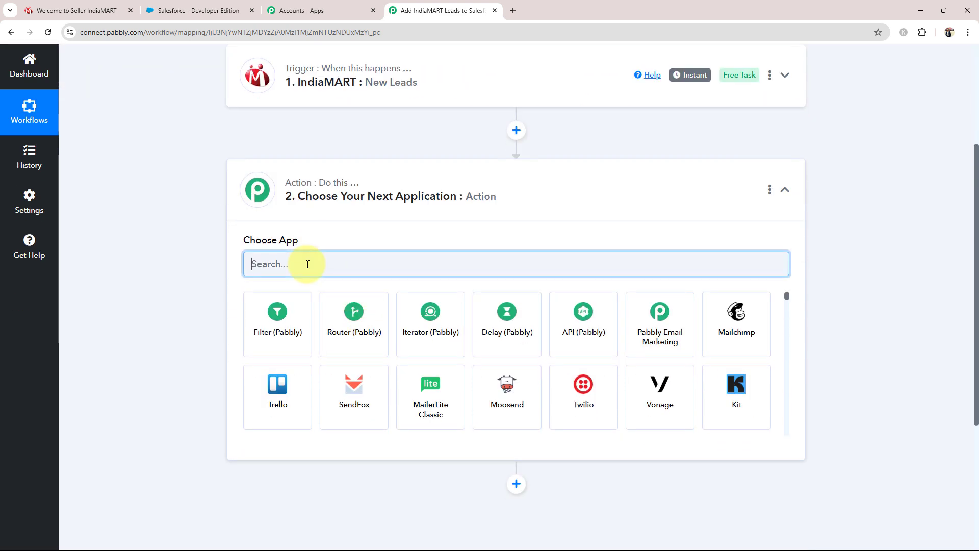
type("SALESFORCE")
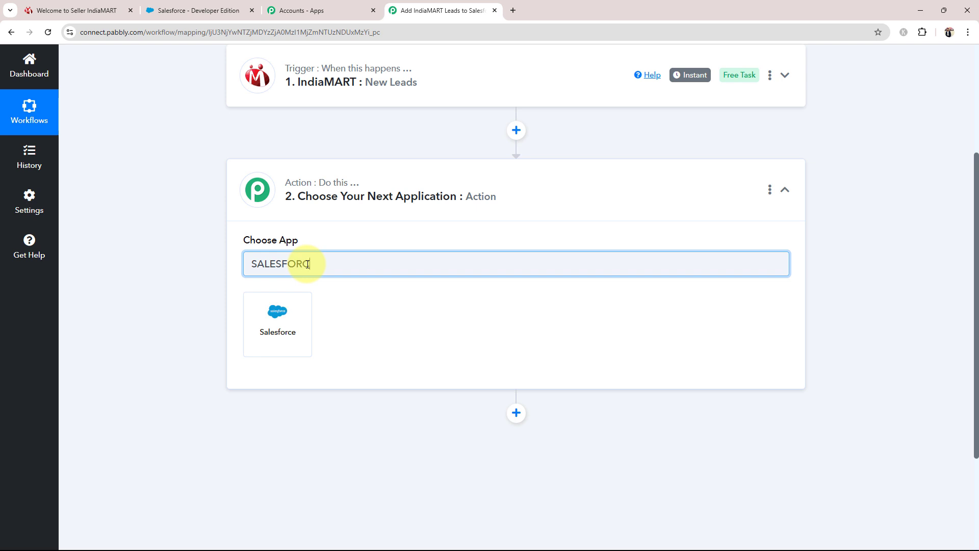
left_click(272, 340)
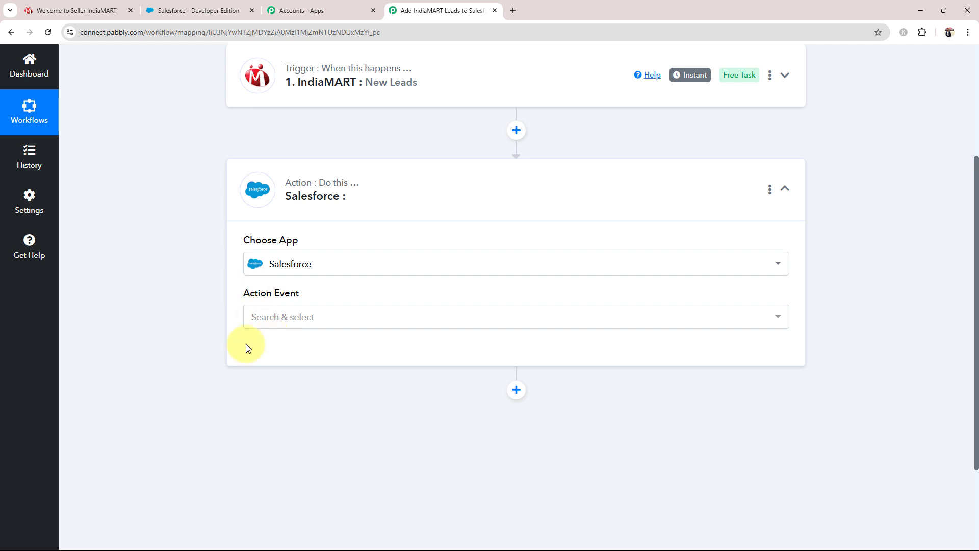
left_click(257, 318)
left_click(265, 138)
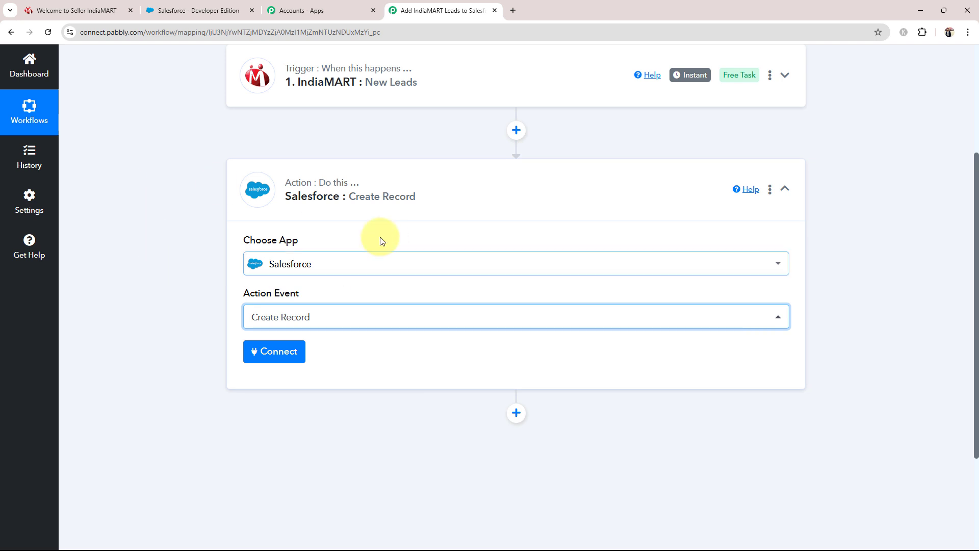
left_click(370, 189)
scroll(285, 365, "up", 4)
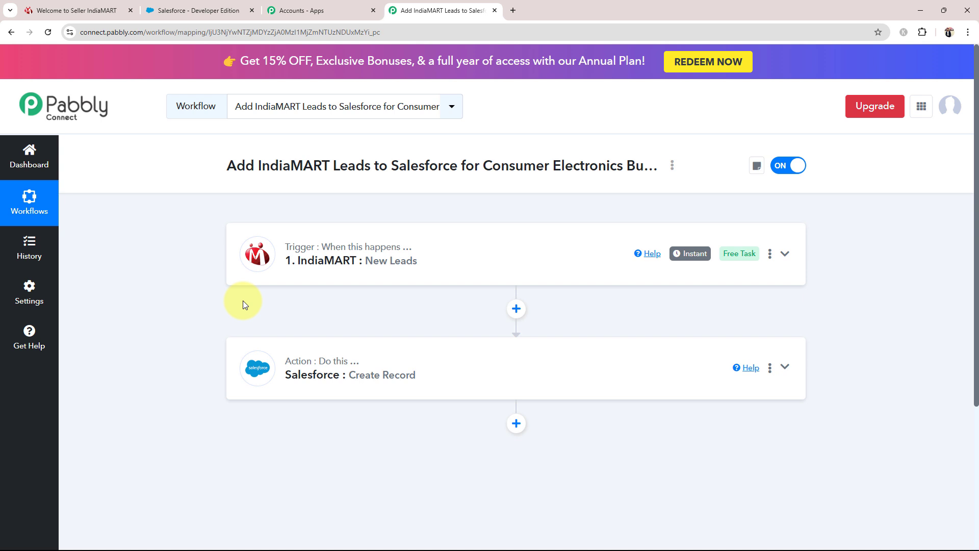
Reopen the IndiaMART trigger settings and copy its webhook URL.
left_click(352, 247)
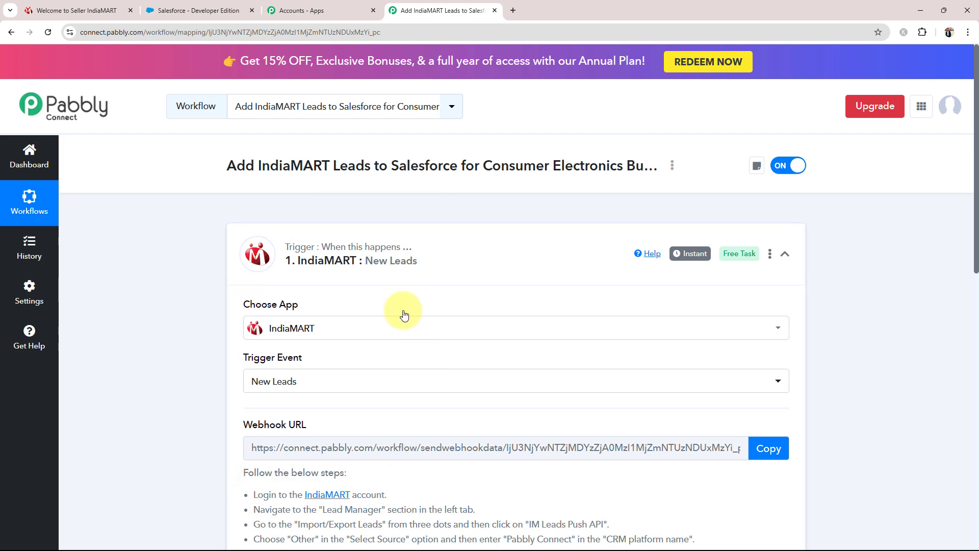
scroll(205, 387, "down", 3)
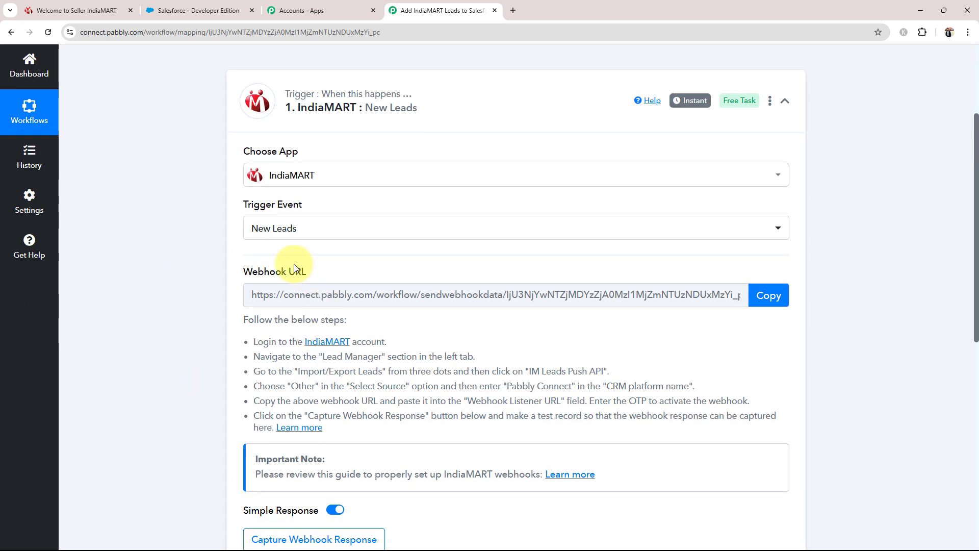
left_click_drag(241, 276, 326, 278)
left_click(201, 346)
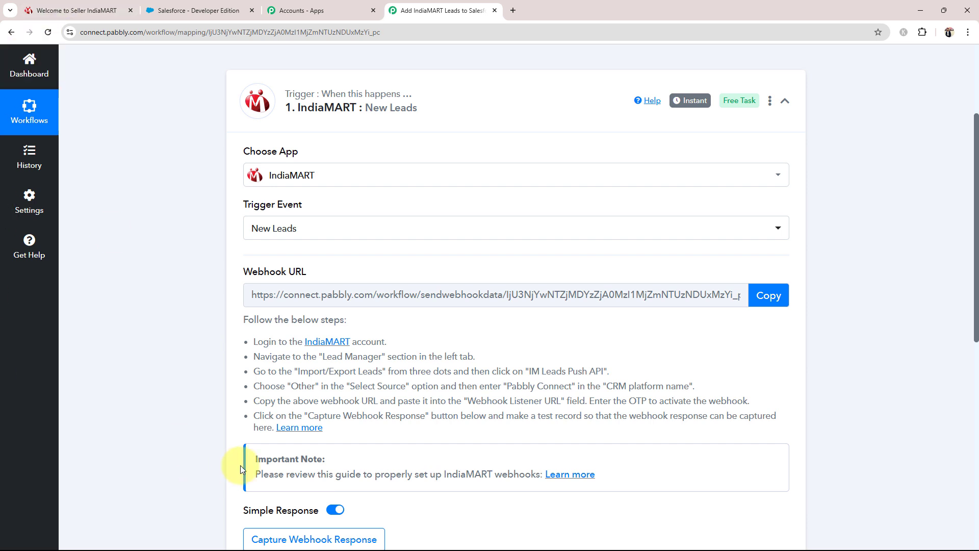
scroll(250, 389, "down", 1)
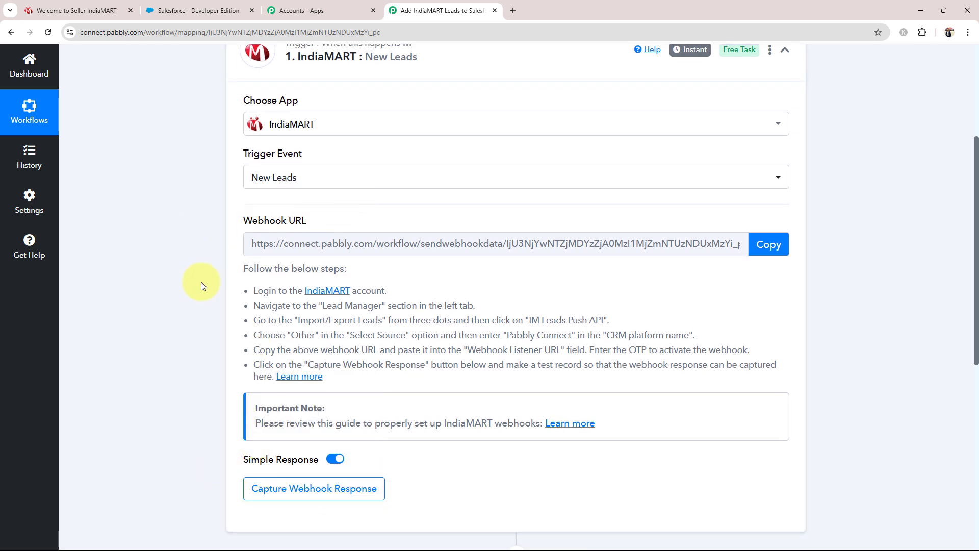
left_click(768, 244)
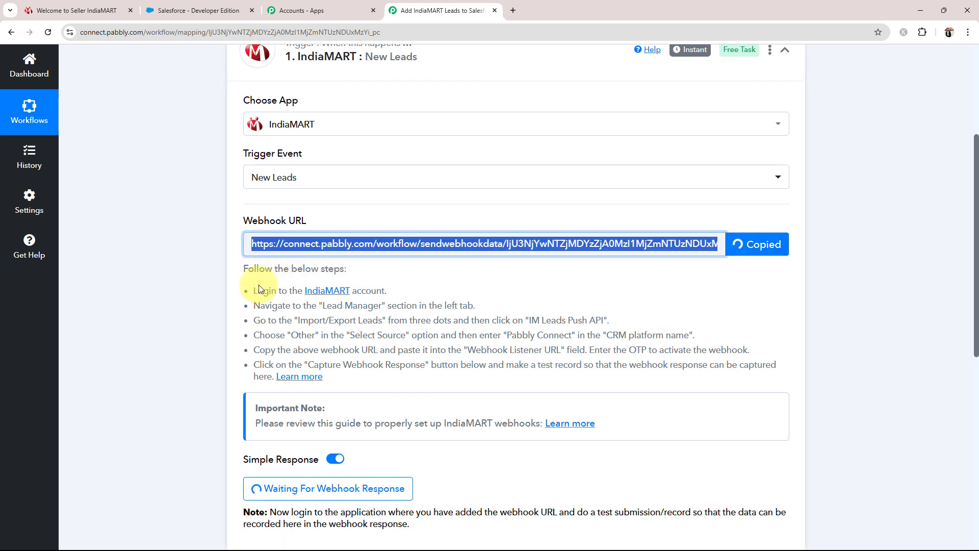
Review the IndiaMART webhook setup instructions, then switch to the seller dashboard.
left_click_drag(253, 289, 769, 367)
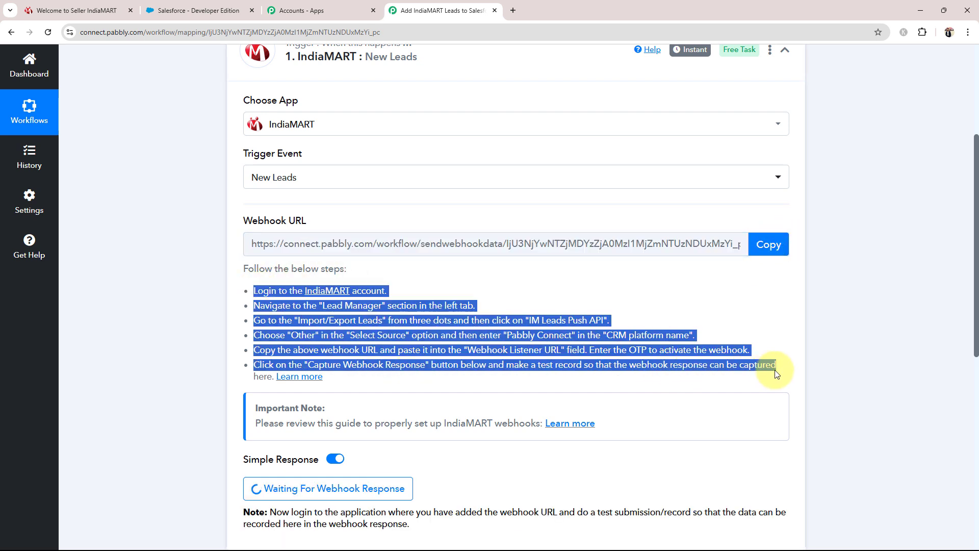
left_click(756, 312)
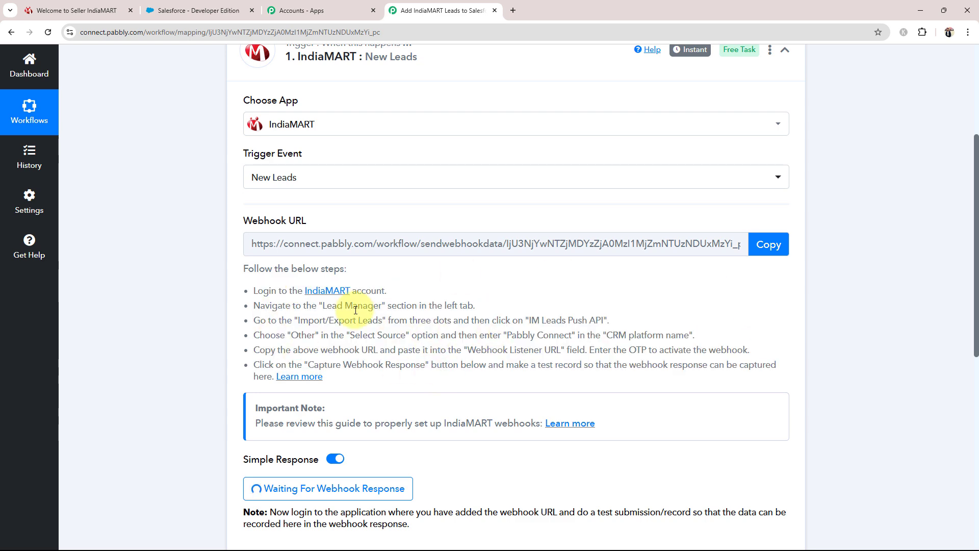
key("ctrl+1")
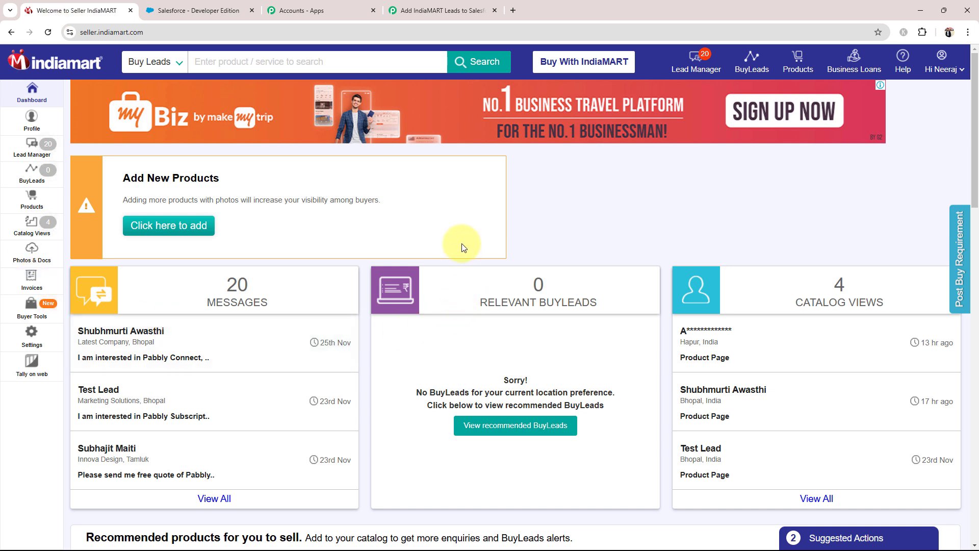
Reach IndiaMART's Push API Integration page from Lead Manager and choose Other as the source.
left_click(16, 148)
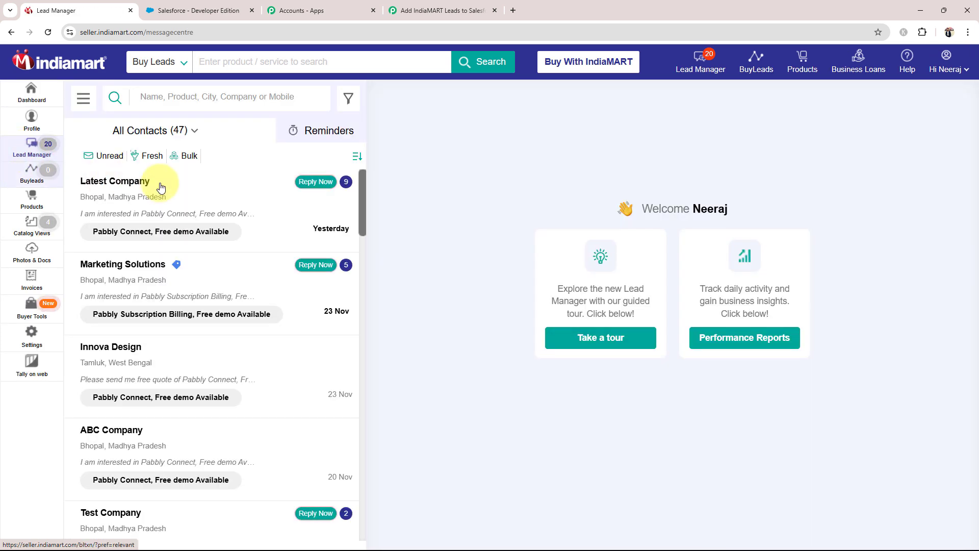
left_click(83, 98)
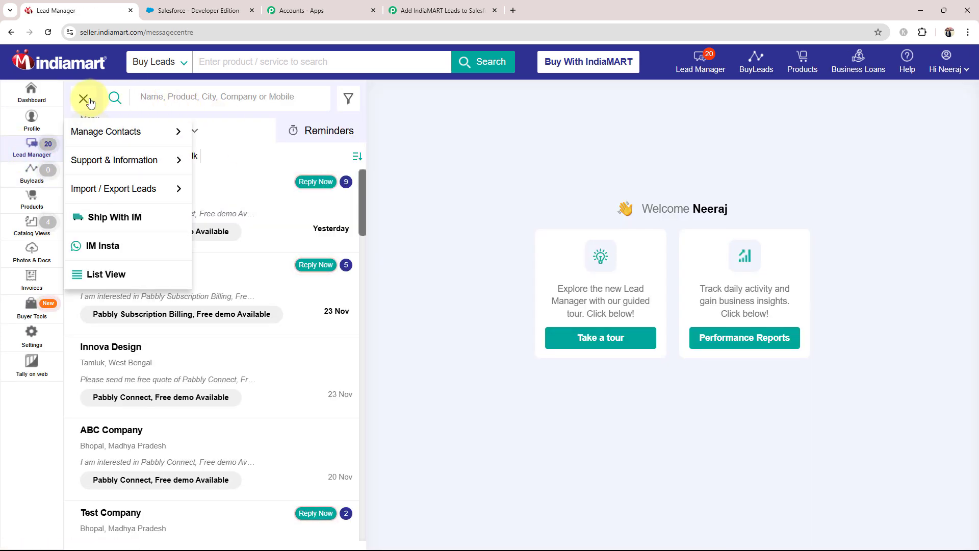
mouse_move(86, 199)
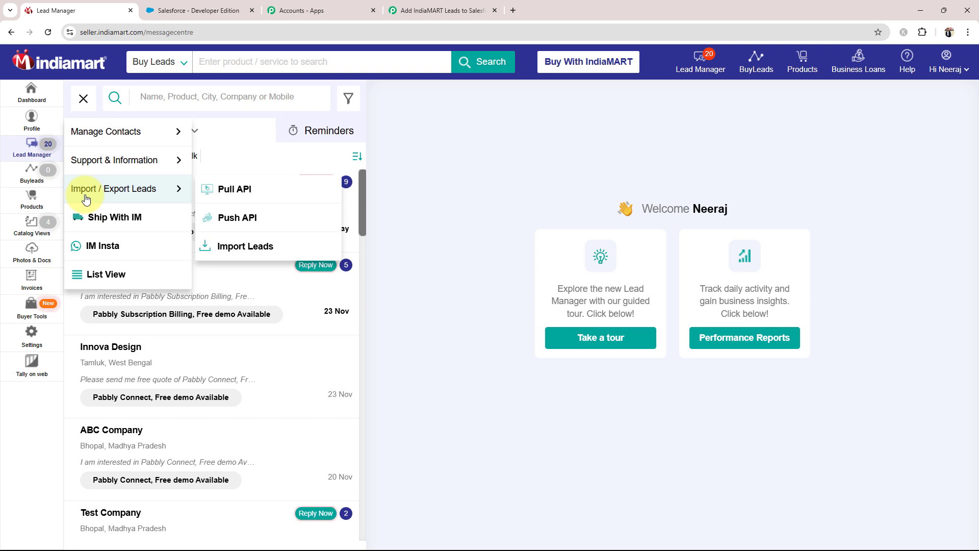
left_click(244, 222)
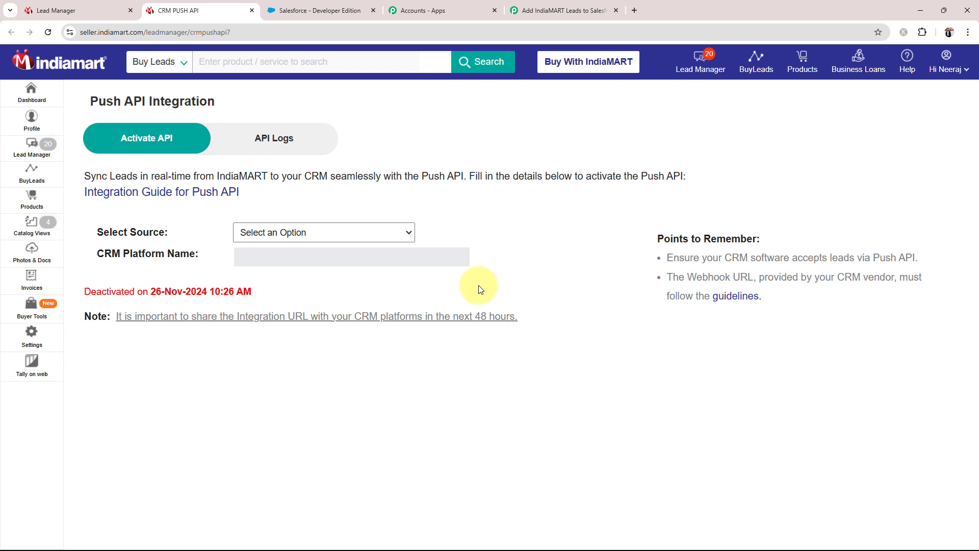
left_click(291, 239)
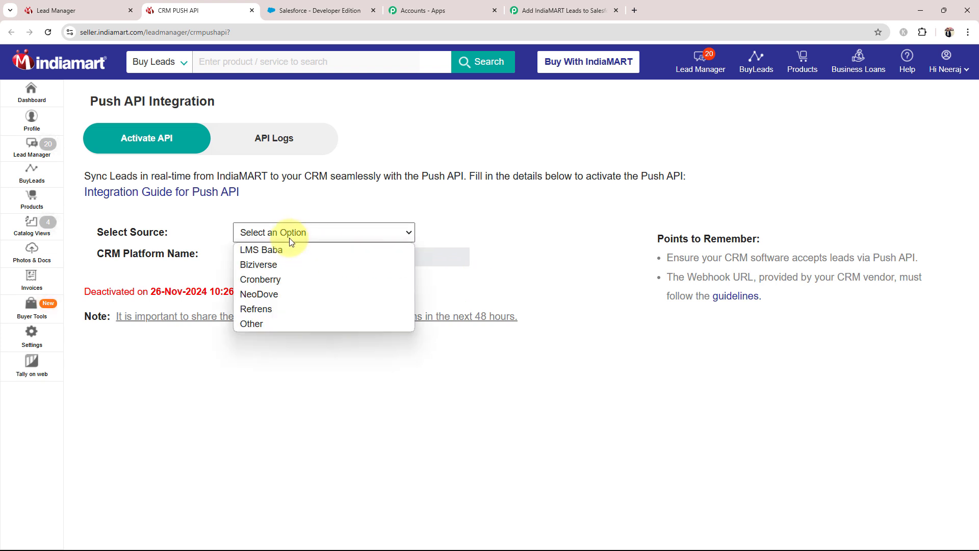
left_click(270, 324)
Enter 'Pabbly Connect' as CRM platform name and paste the Pabbly webhook URL as listener URL.
left_click(463, 240)
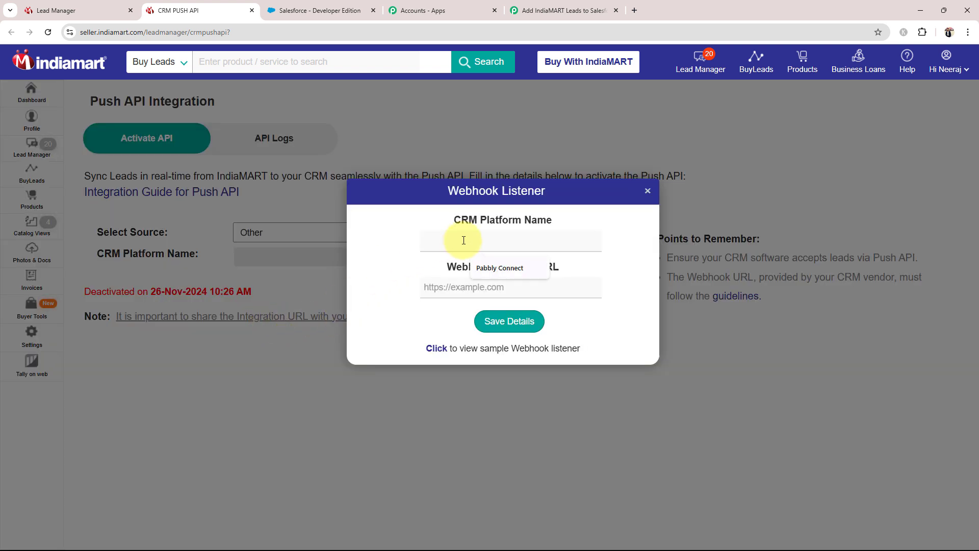
left_click(493, 267)
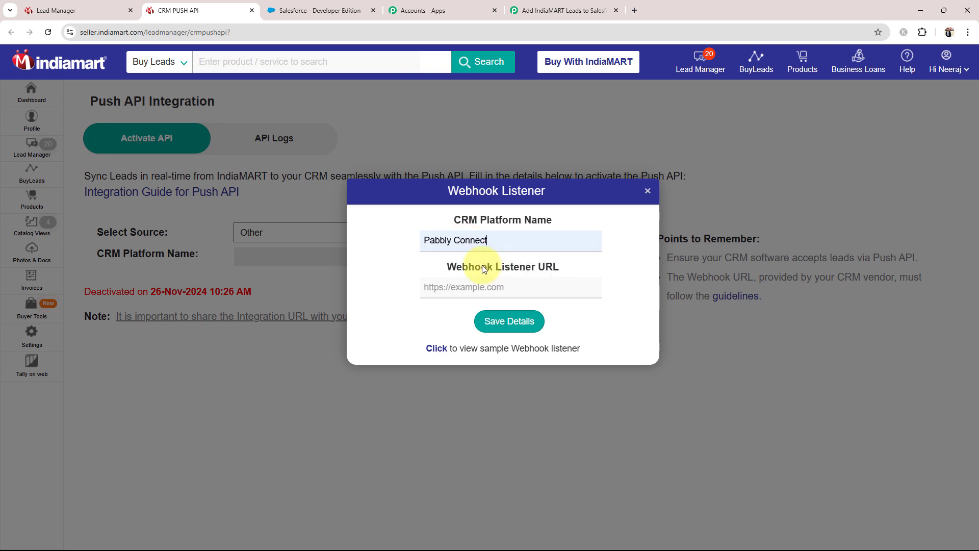
left_click(561, 10)
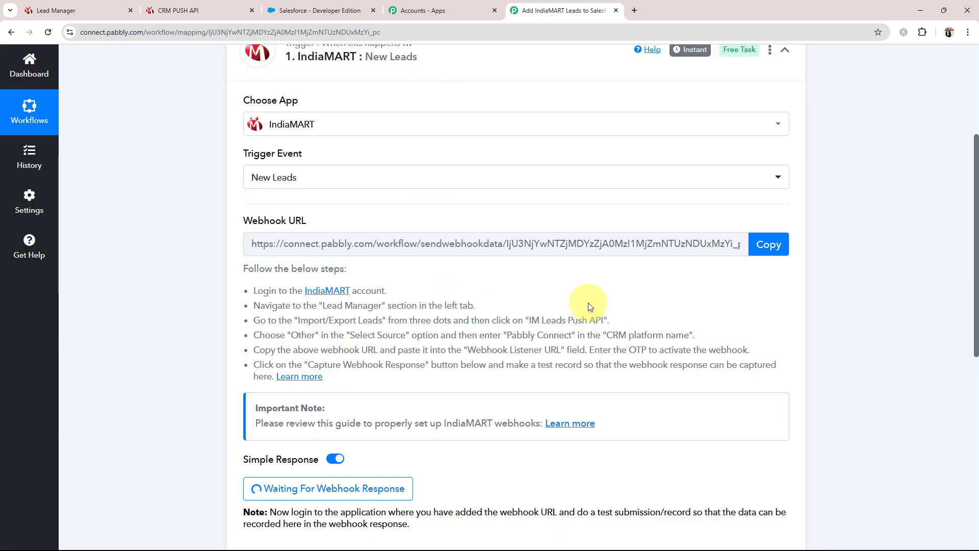
left_click(757, 244)
left_click(178, 10)
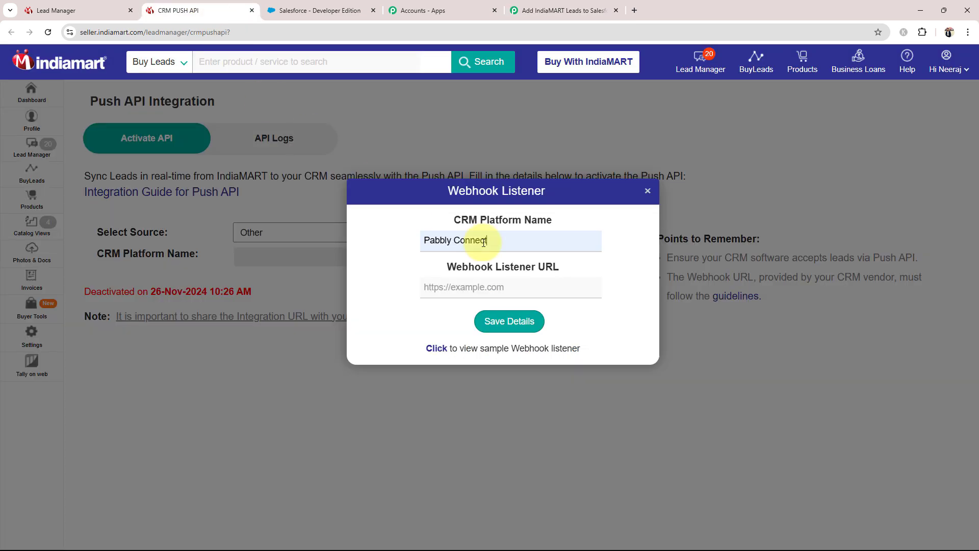
left_click(510, 288)
key("ctrl+v")
left_click(384, 291)
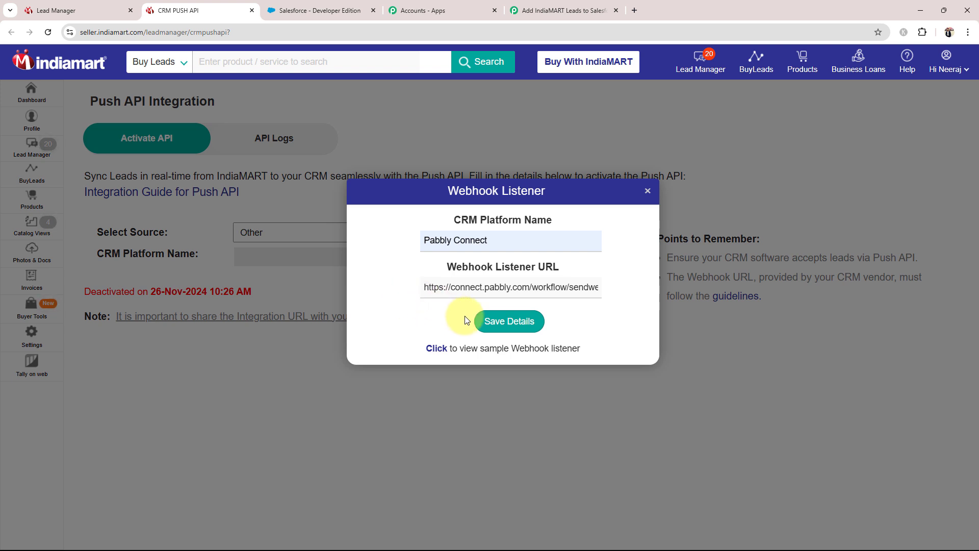
Save the webhook details with the additional CRM features reason and verify using the one-time password.
left_click(510, 320)
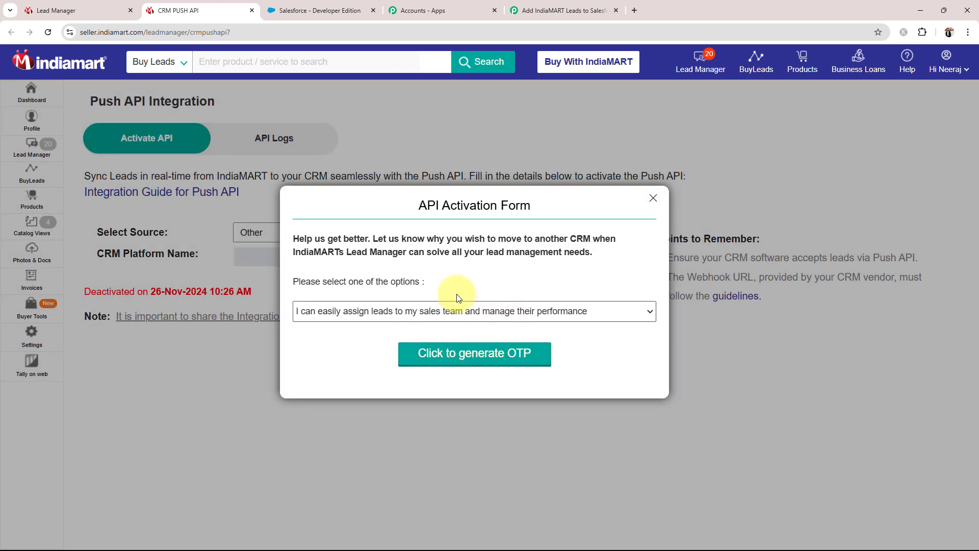
left_click(360, 311)
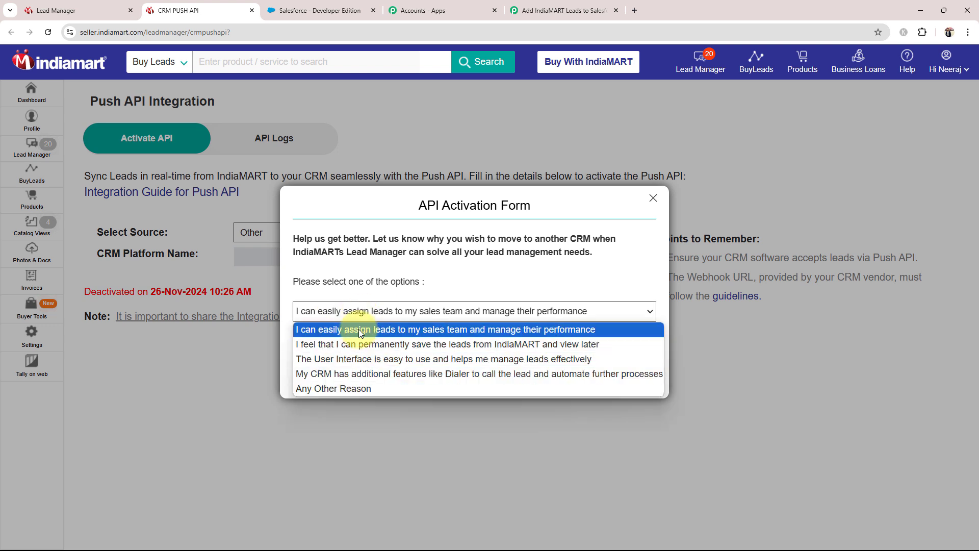
left_click(362, 375)
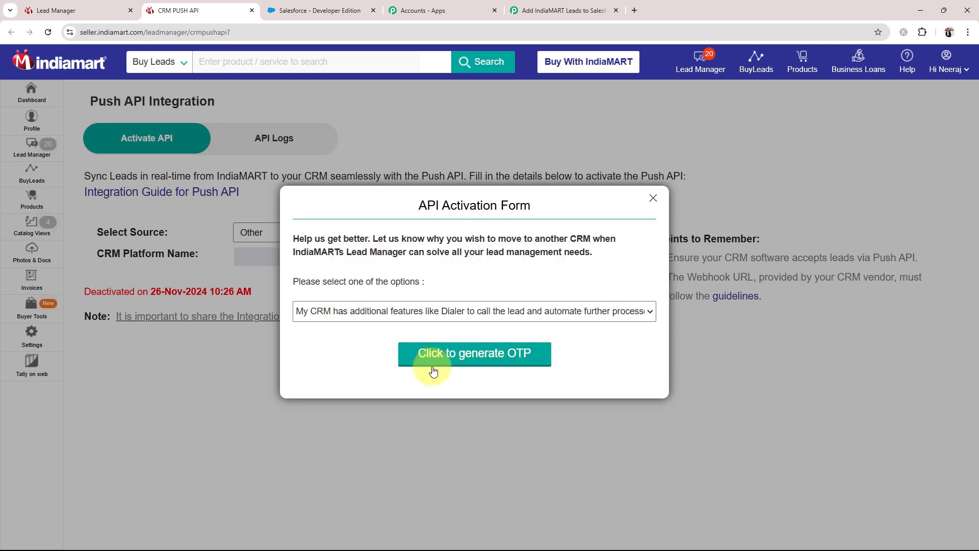
left_click(490, 362)
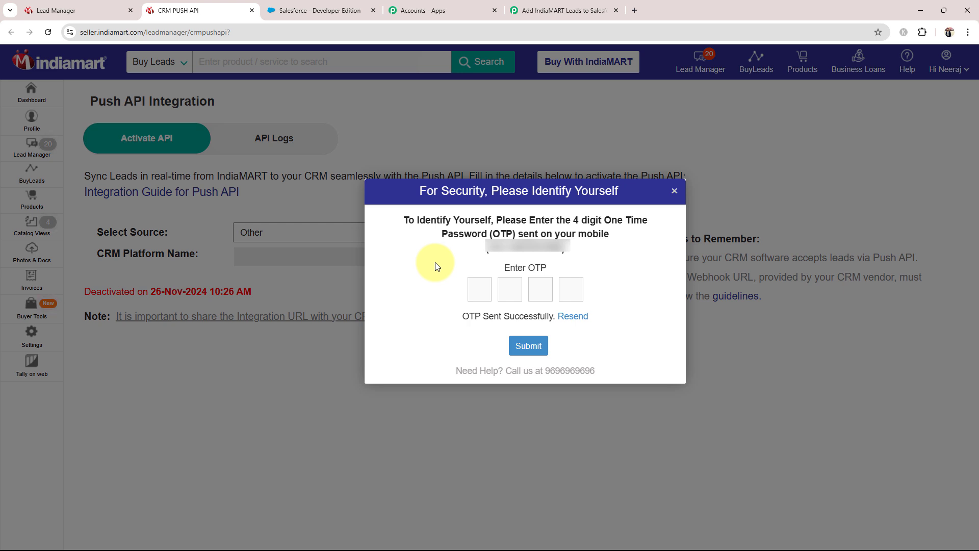
left_click(528, 345)
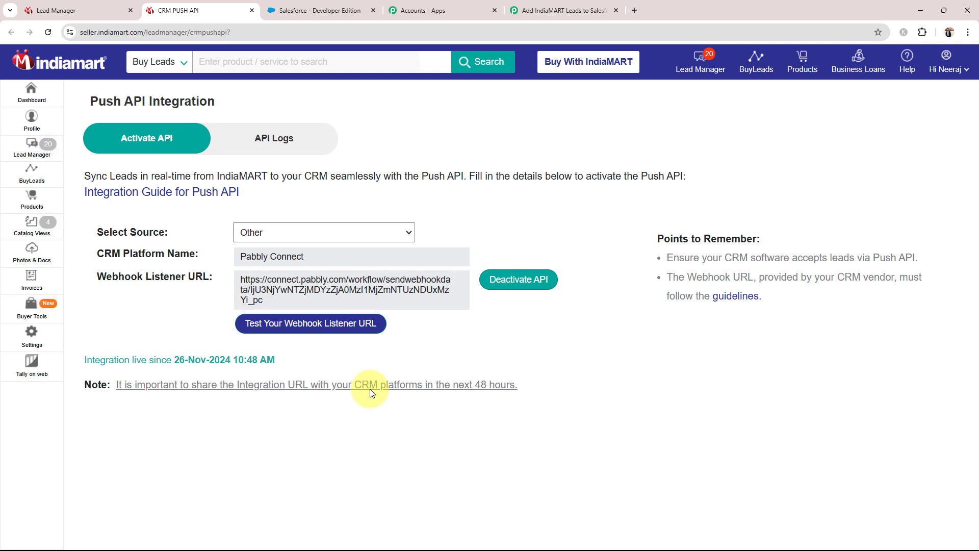
Check the Pabbly trigger's Waiting For Webhook Response note, then return to IndiaMART's Push API page.
left_click(571, 10)
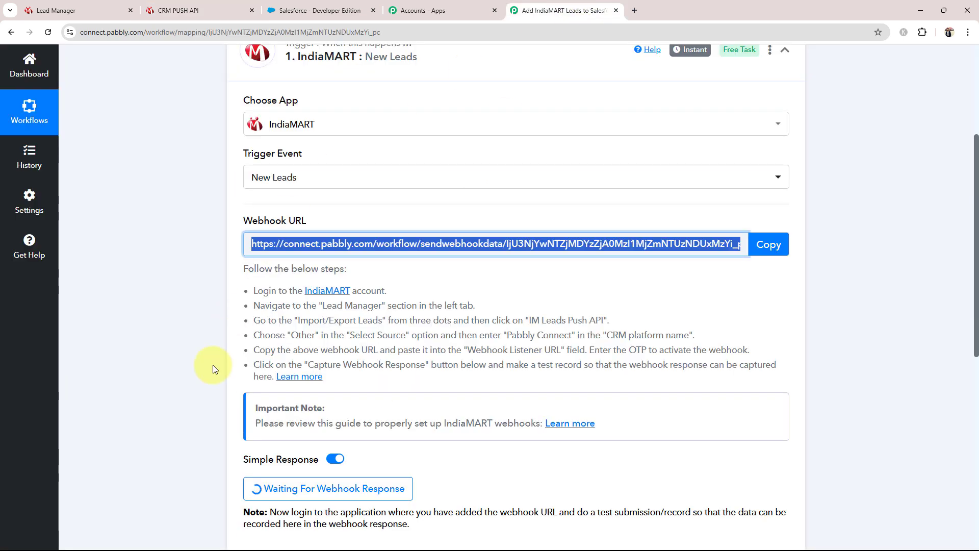
left_click(214, 368)
scroll(229, 408, "down", 3)
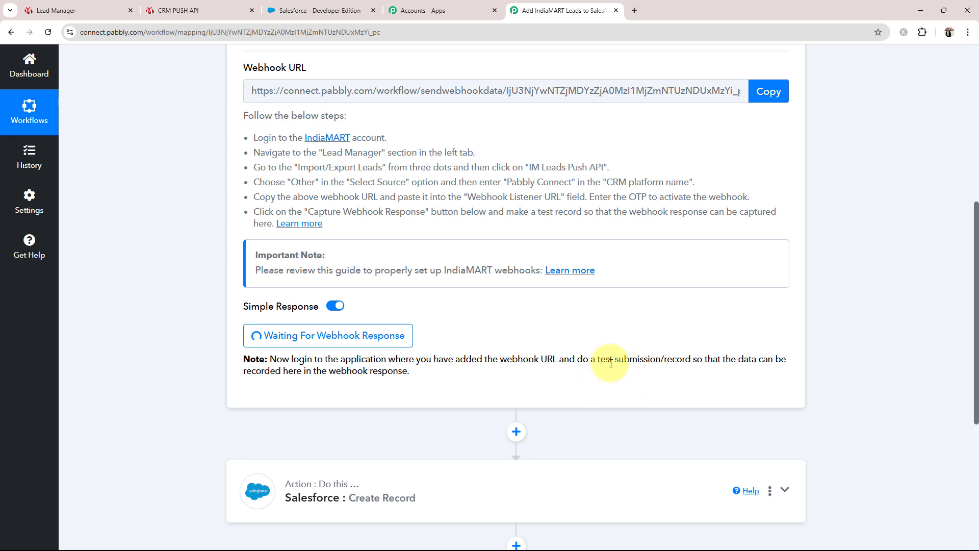
left_click_drag(594, 363, 699, 360)
left_click(657, 332)
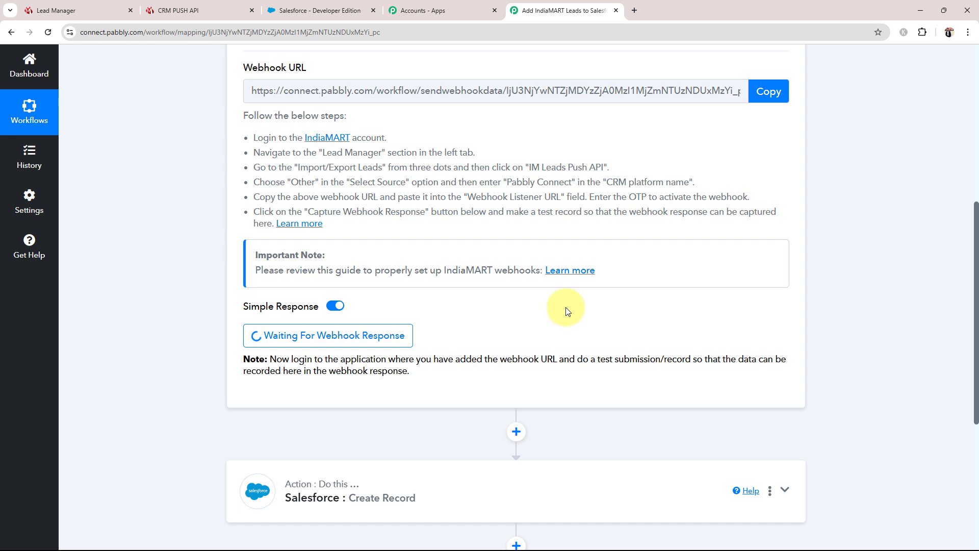
left_click(214, 9)
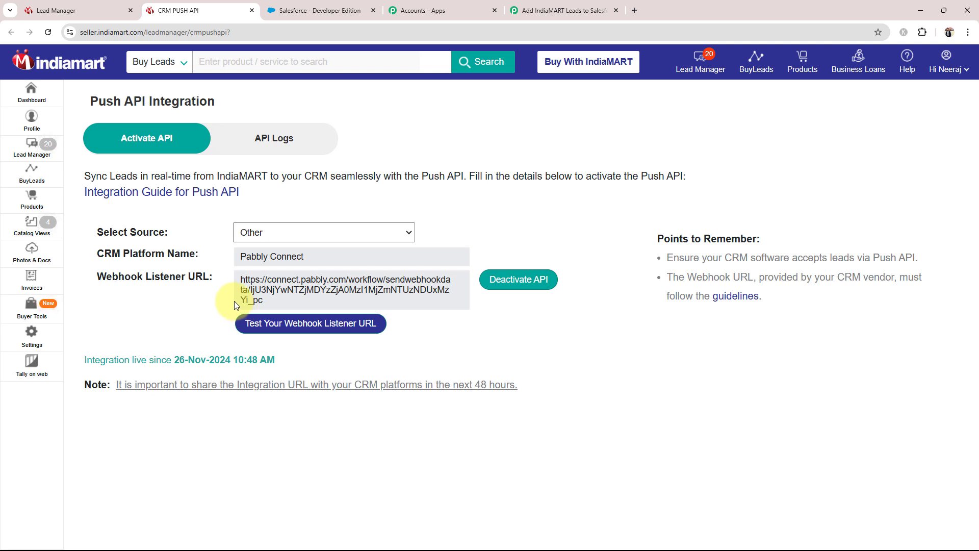
Open the IndiaMART webhook listener testing window and check the Pabbly webhook URL.
left_click(290, 324)
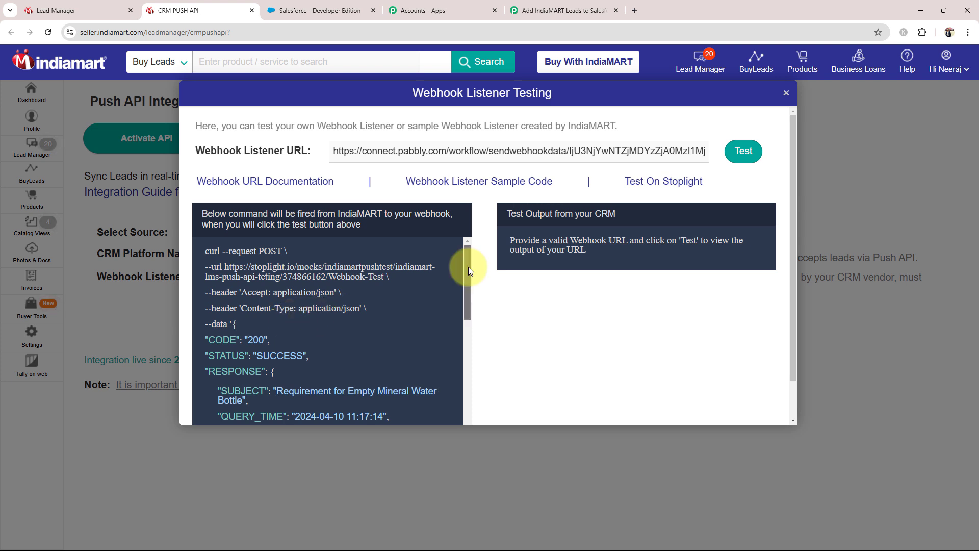
left_click_drag(469, 270, 485, 284)
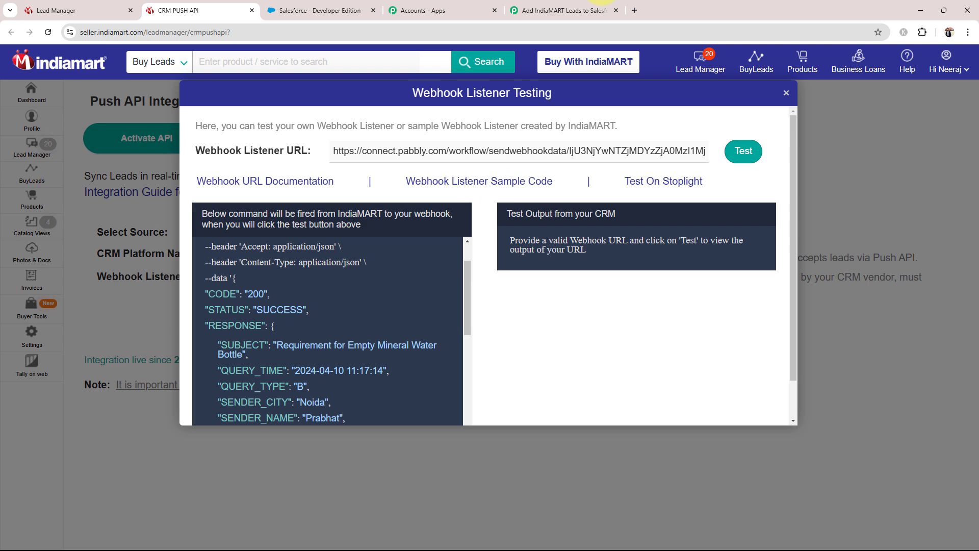
left_click(561, 10)
left_click(209, 7)
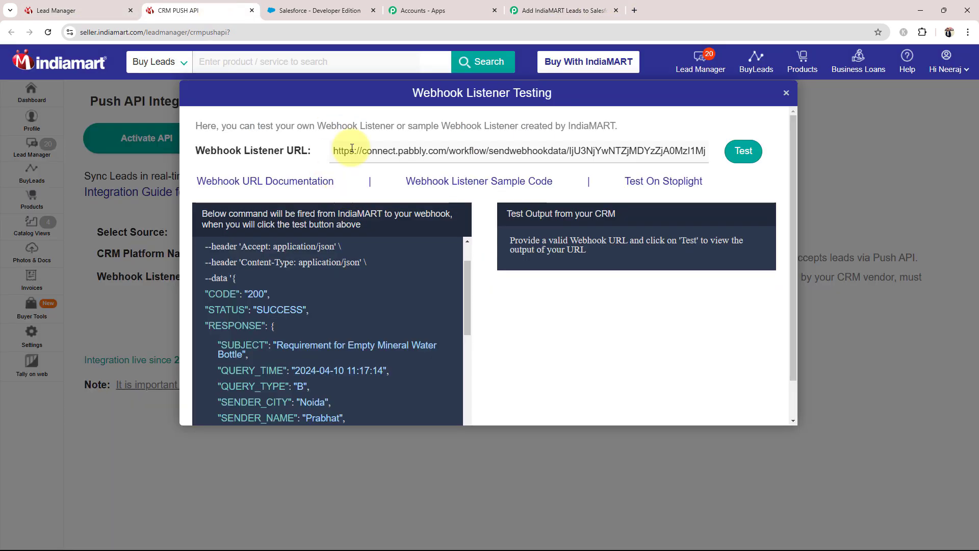
left_click_drag(334, 151, 826, 141)
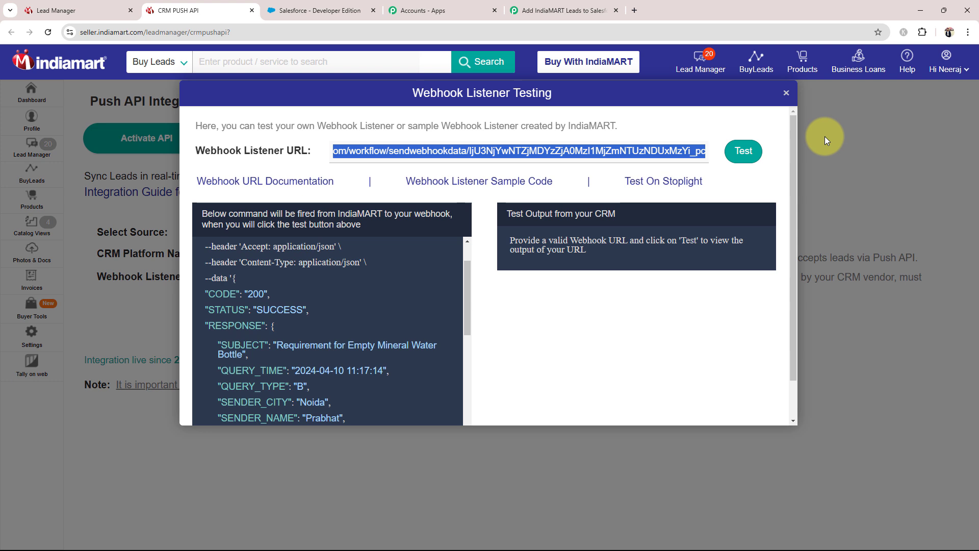
left_click(694, 119)
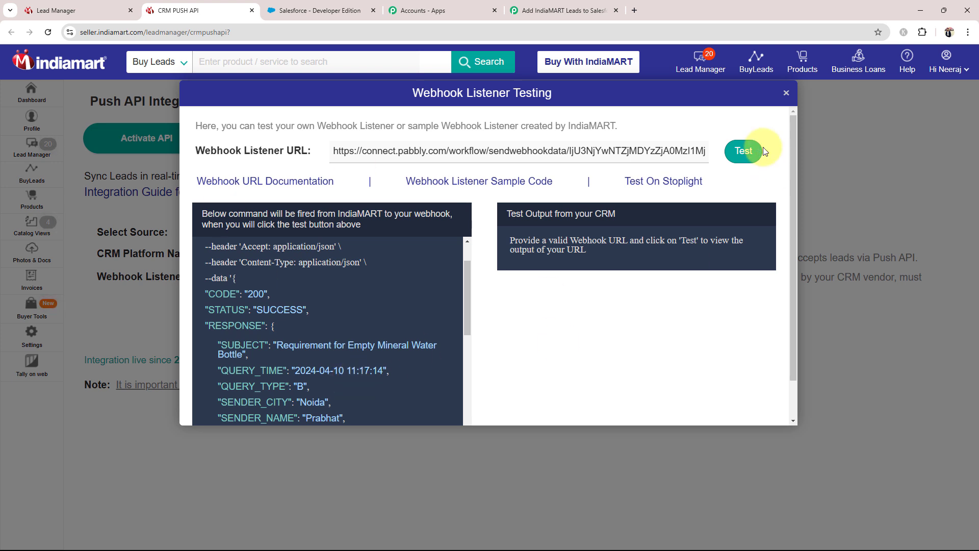
Send a test lead to the webhook, confirm the HTTP 200 OK reply, and return to Pabbly.
left_click(742, 151)
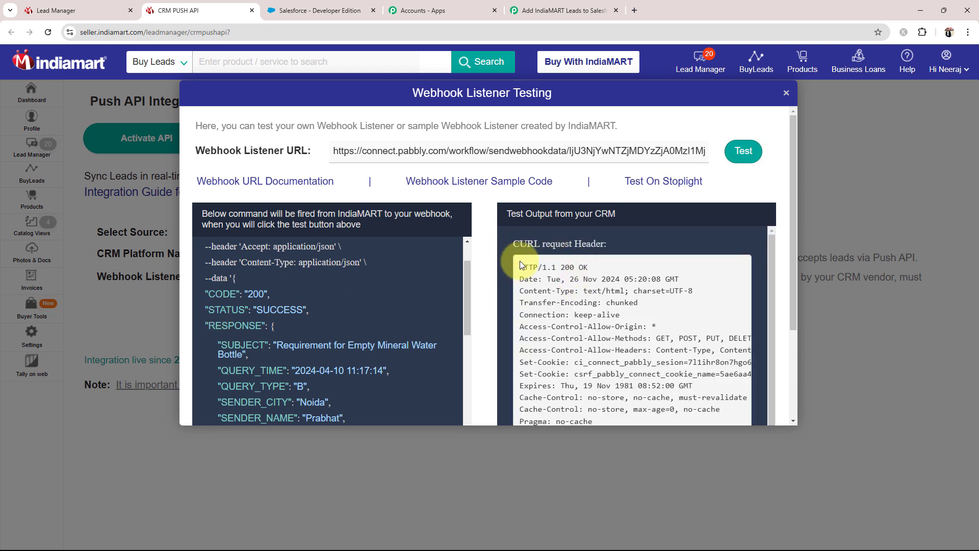
left_click_drag(519, 261, 619, 410)
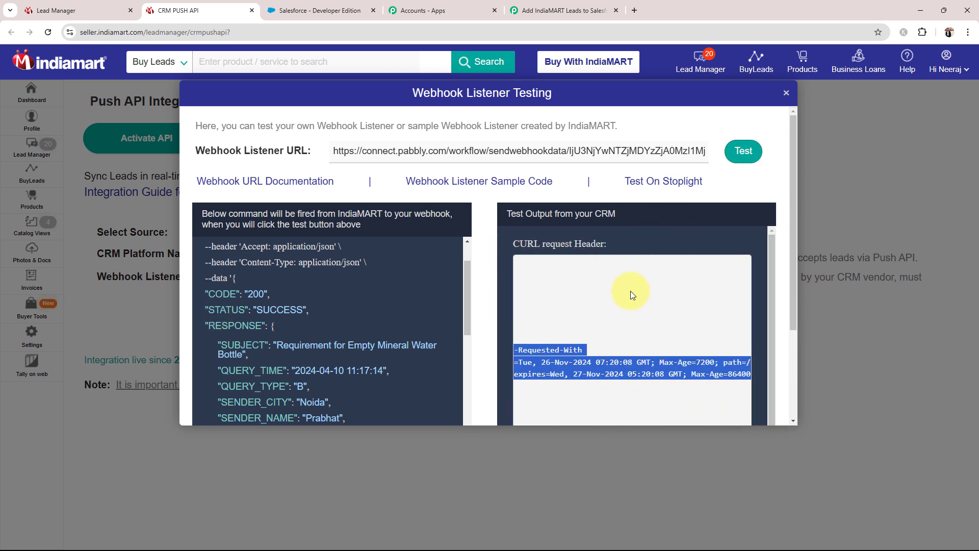
left_click(624, 307)
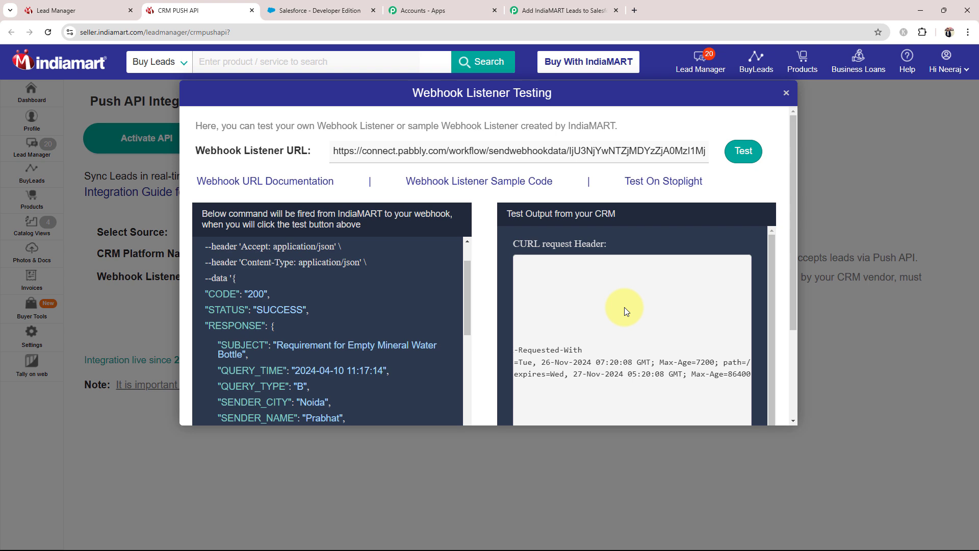
left_click(541, 6)
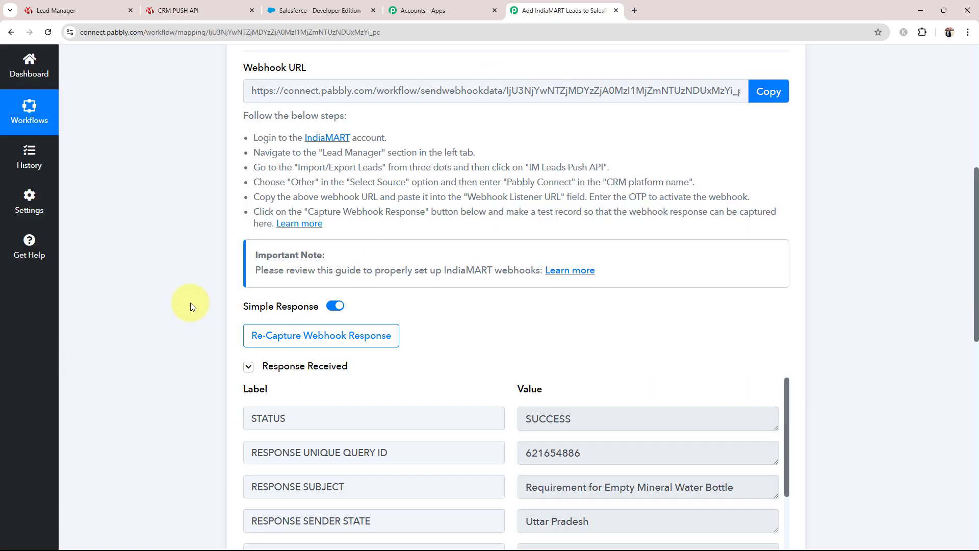
scroll(191, 301, "down", 6)
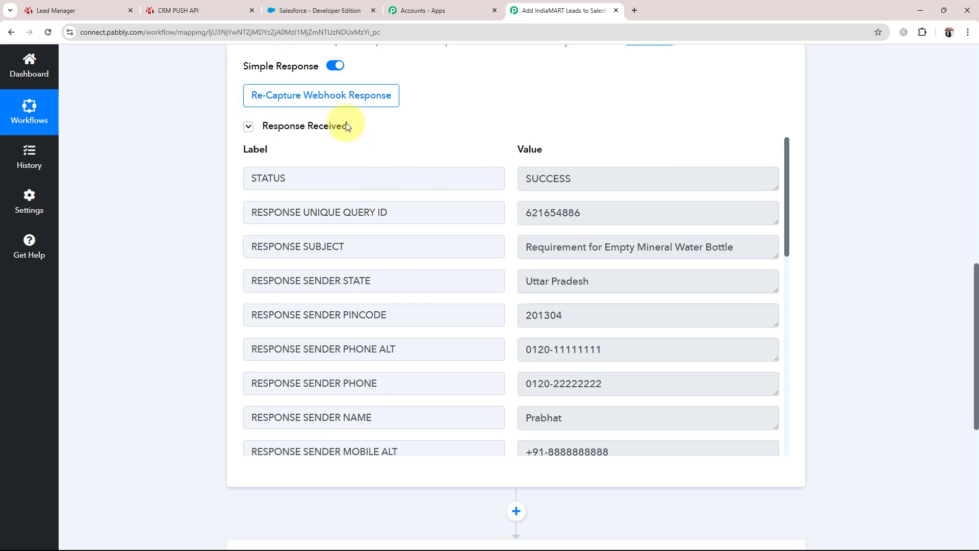
left_click_drag(304, 179, 149, 183)
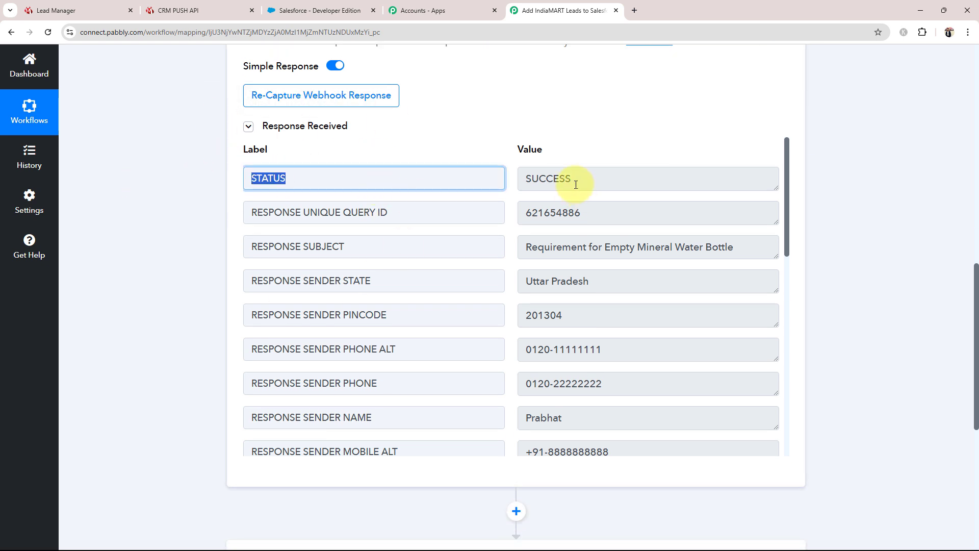
left_click_drag(566, 179, 489, 176)
left_click_drag(619, 212, 494, 209)
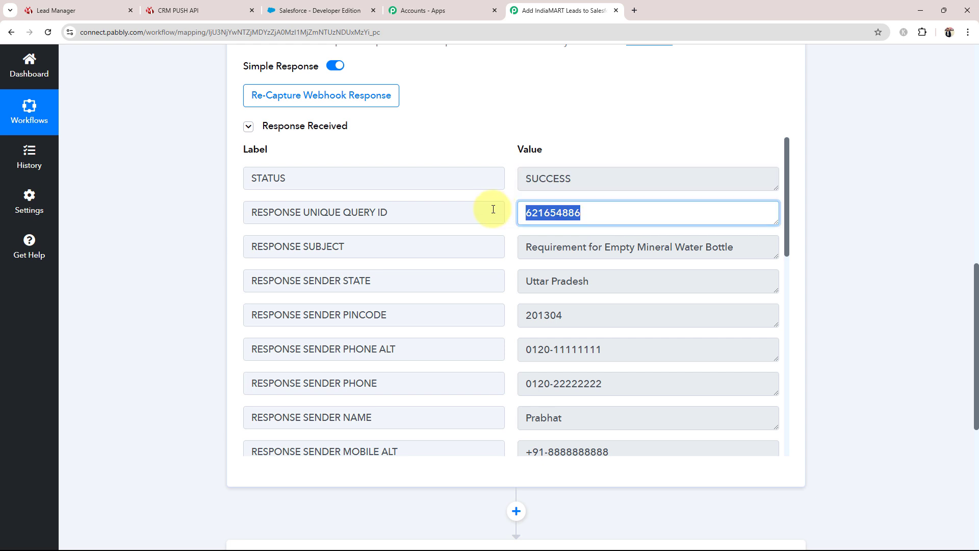
left_click_drag(527, 246, 767, 242)
left_click_drag(610, 282, 356, 311)
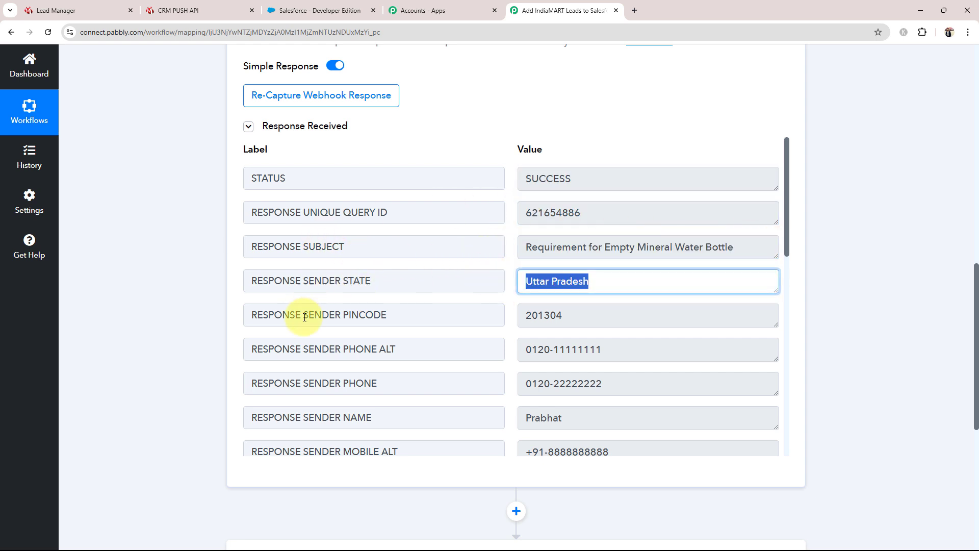
left_click_drag(578, 316, 436, 321)
left_click_drag(642, 381, 415, 387)
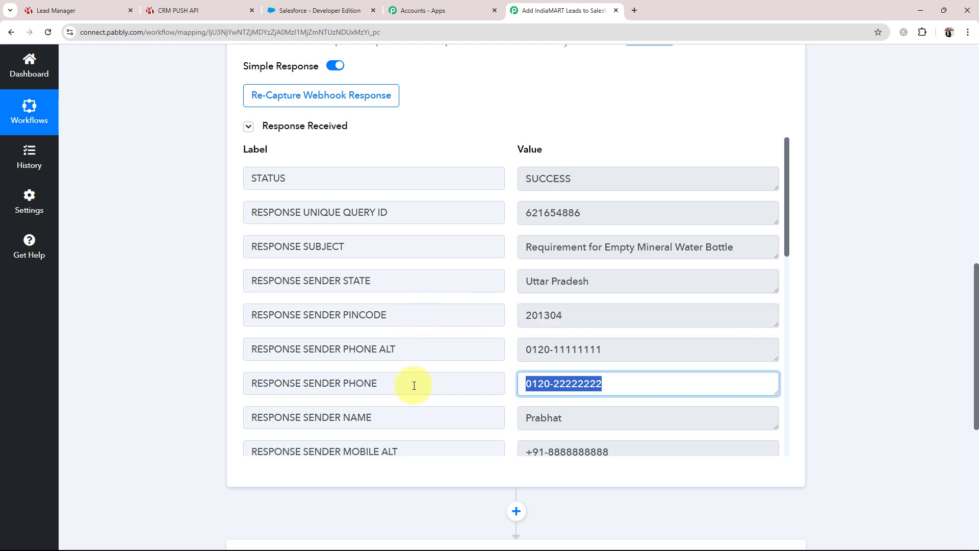
left_click_drag(561, 420, 500, 421)
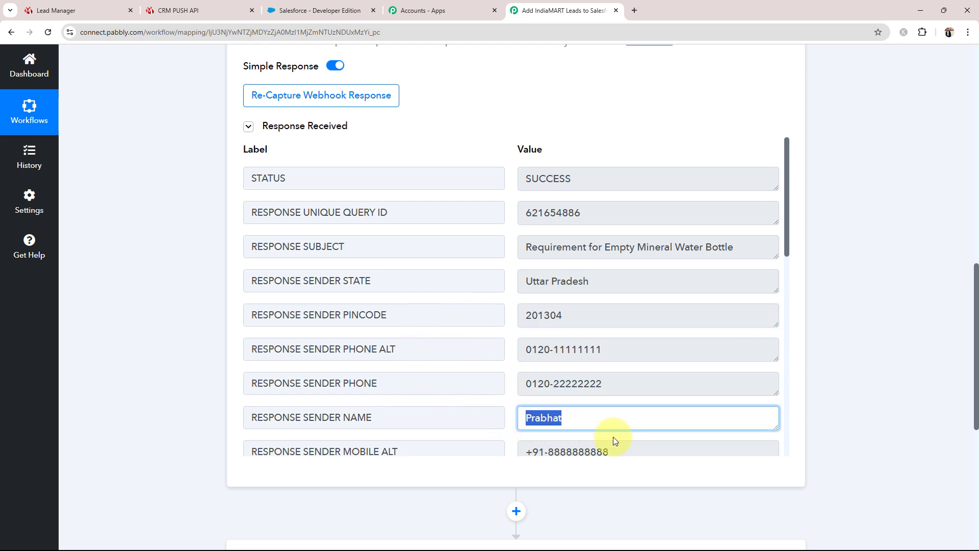
left_click_drag(786, 182, 785, 393)
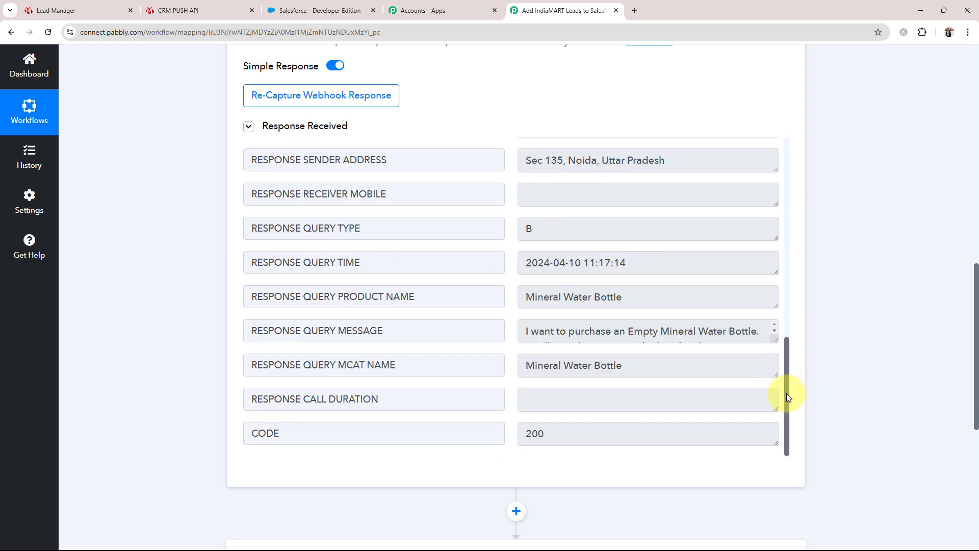
left_click_drag(671, 286, 437, 228)
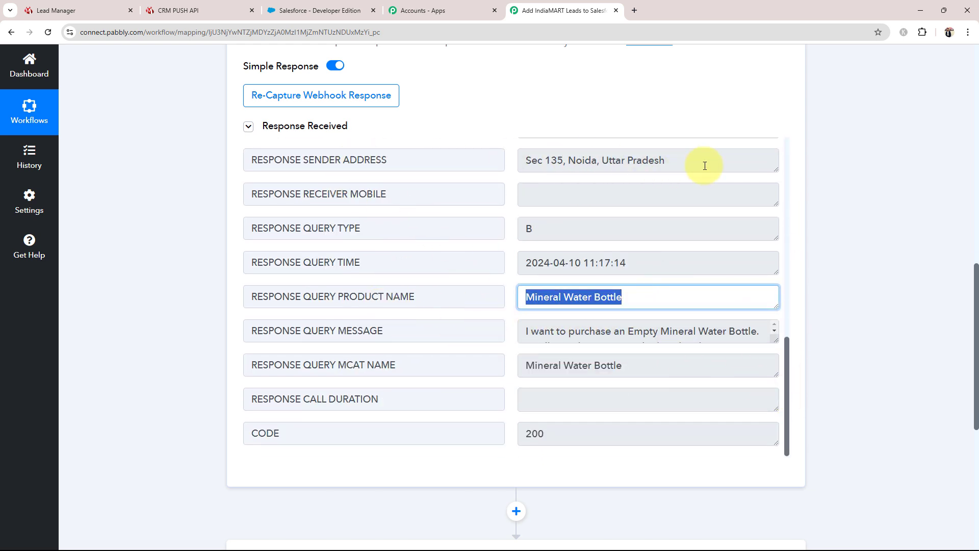
left_click_drag(703, 166, 511, 188)
left_click(171, 344)
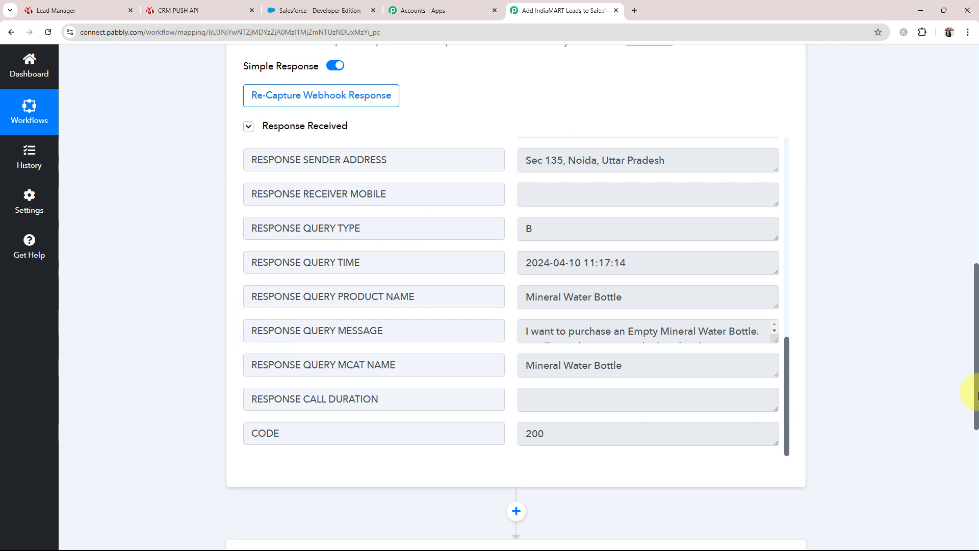
left_click_drag(976, 395, 890, 179)
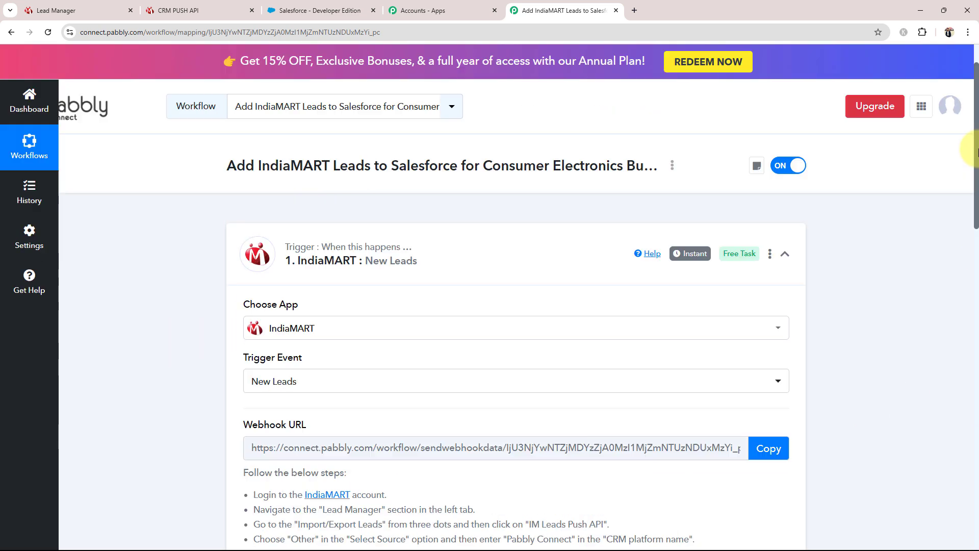
Connect the Salesforce Create Record action through a newly authorised connection, Salesforce #74.
left_click(438, 248)
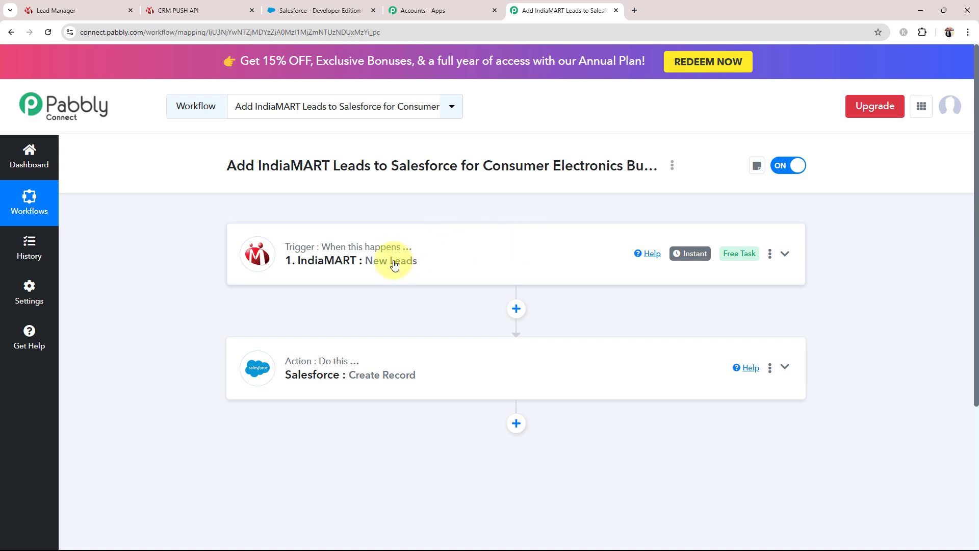
left_click(357, 380)
scroll(357, 379, "down", 3)
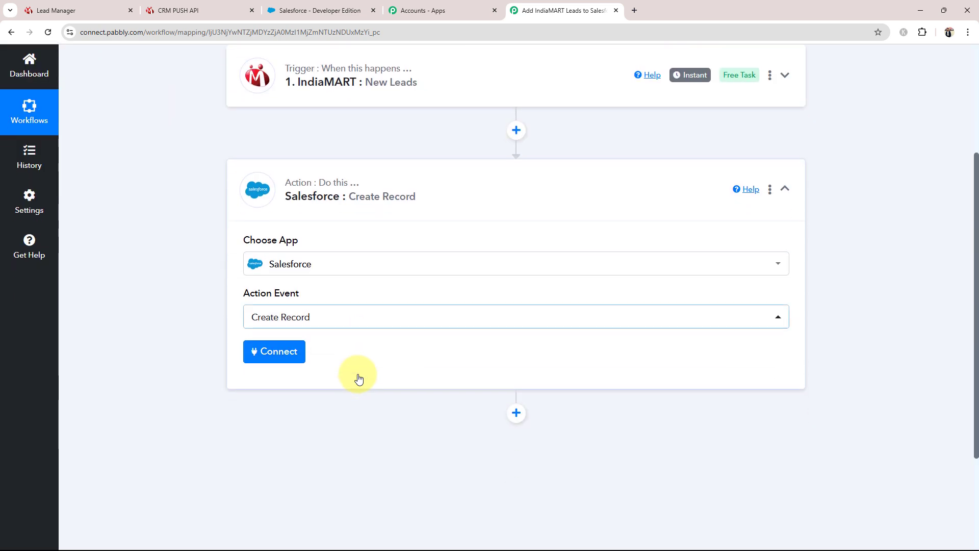
left_click(297, 354)
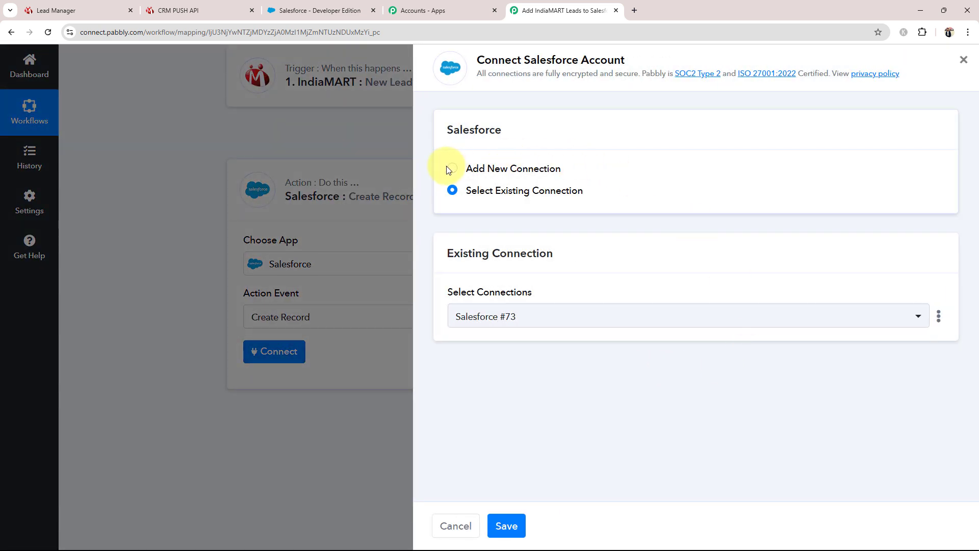
left_click(452, 168)
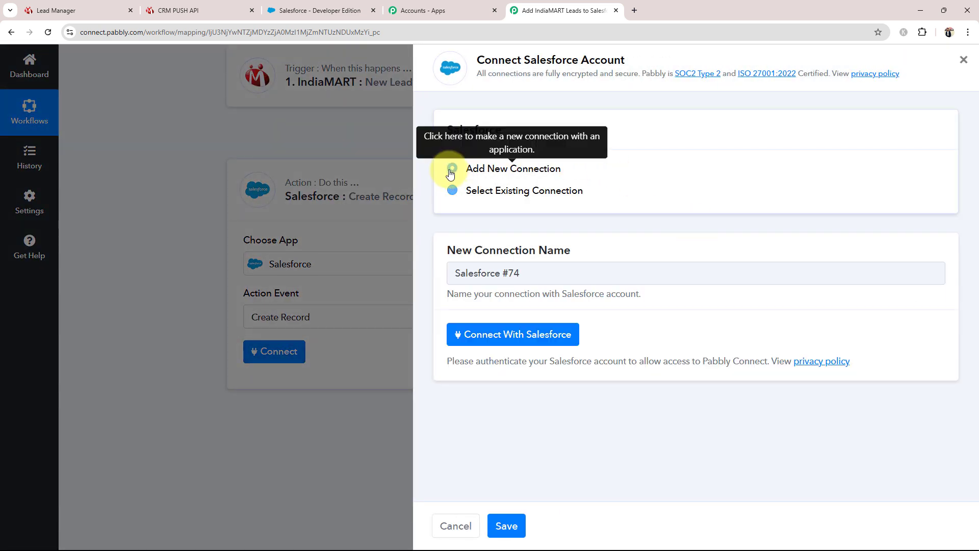
left_click(521, 339)
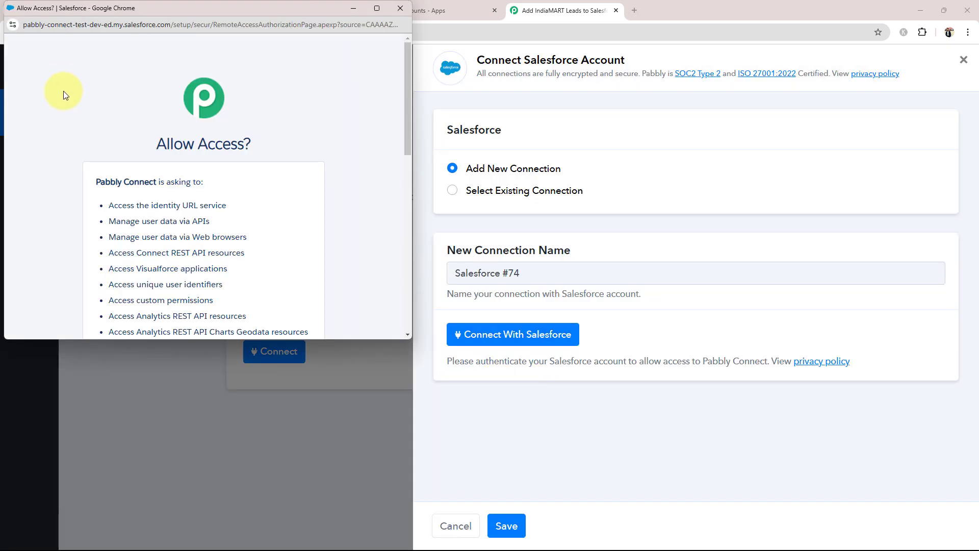
scroll(235, 245, "down", 15)
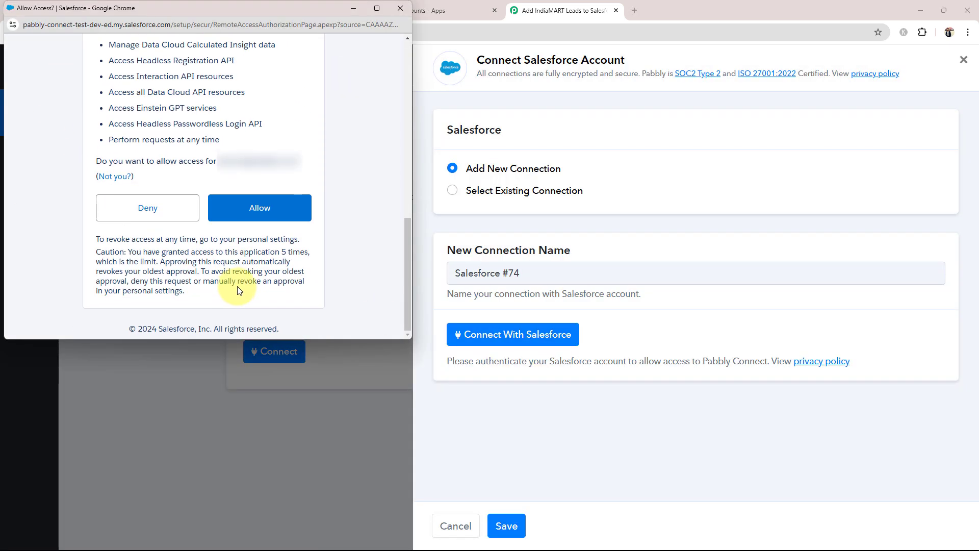
left_click(250, 213)
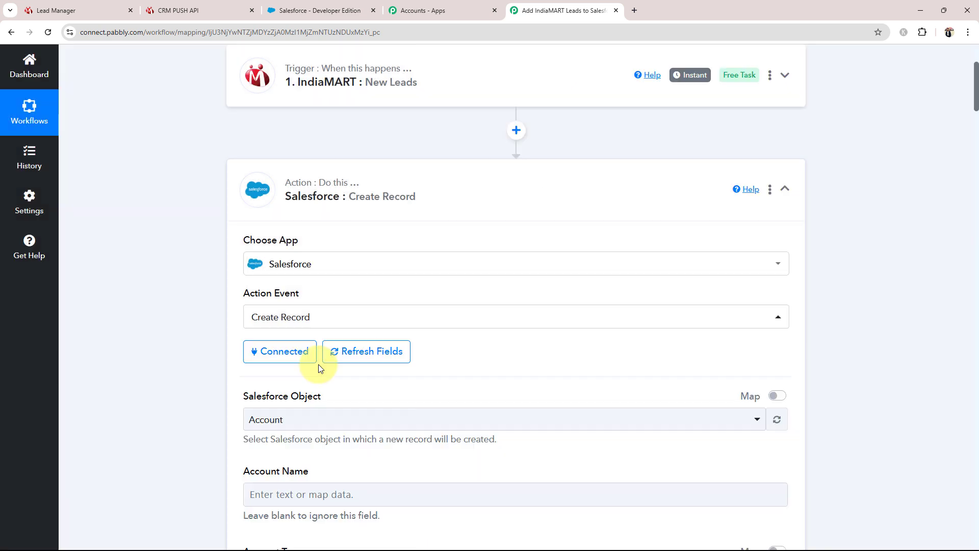
scroll(318, 364, "down", 3)
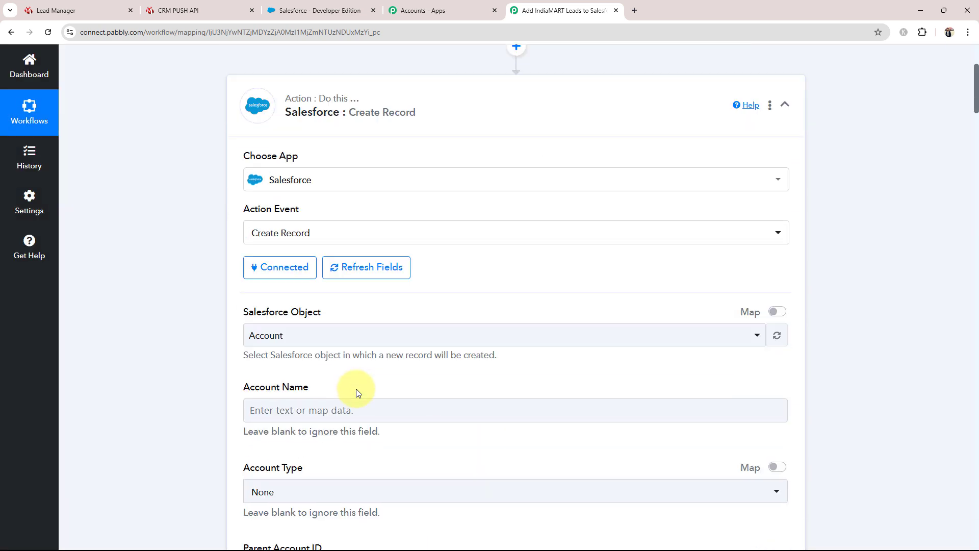
scroll(163, 303, "down", 3)
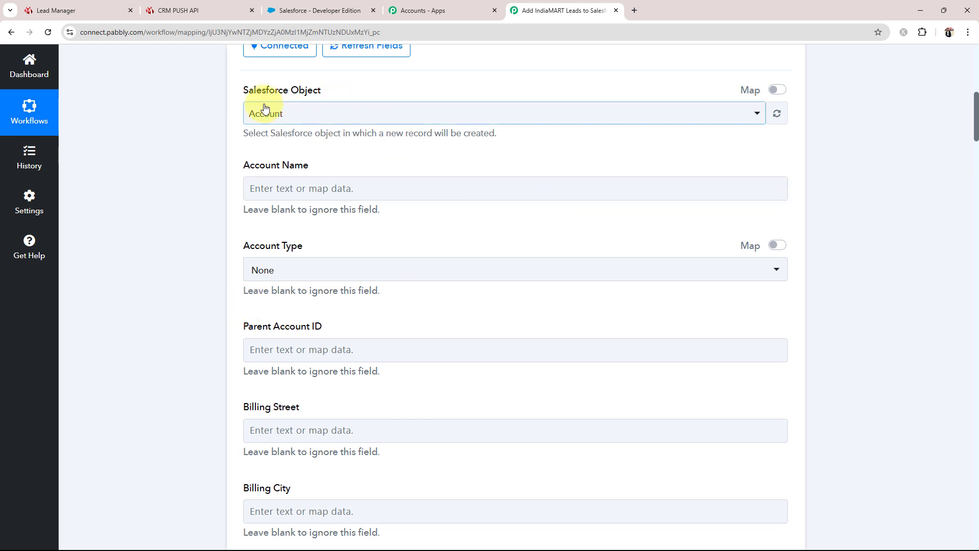
left_click(301, 119)
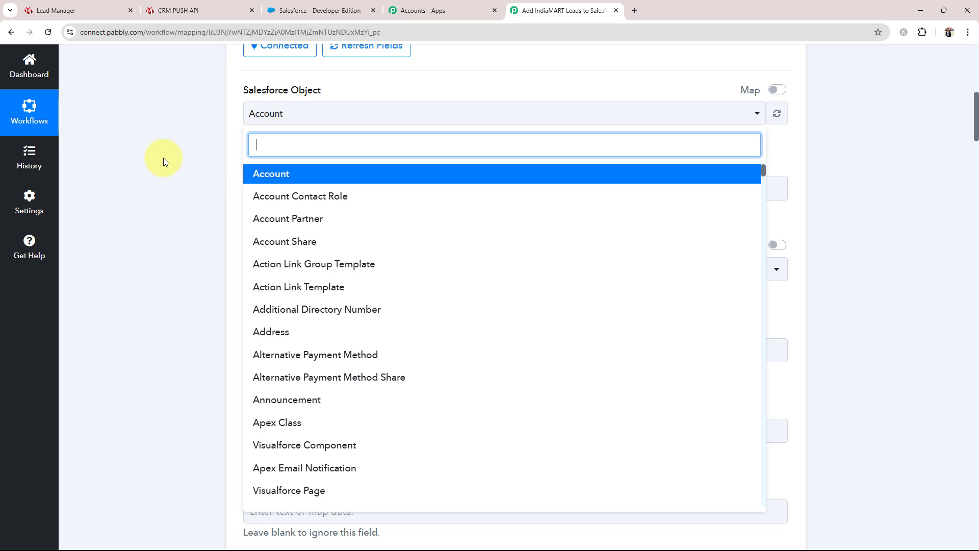
type("Contact")
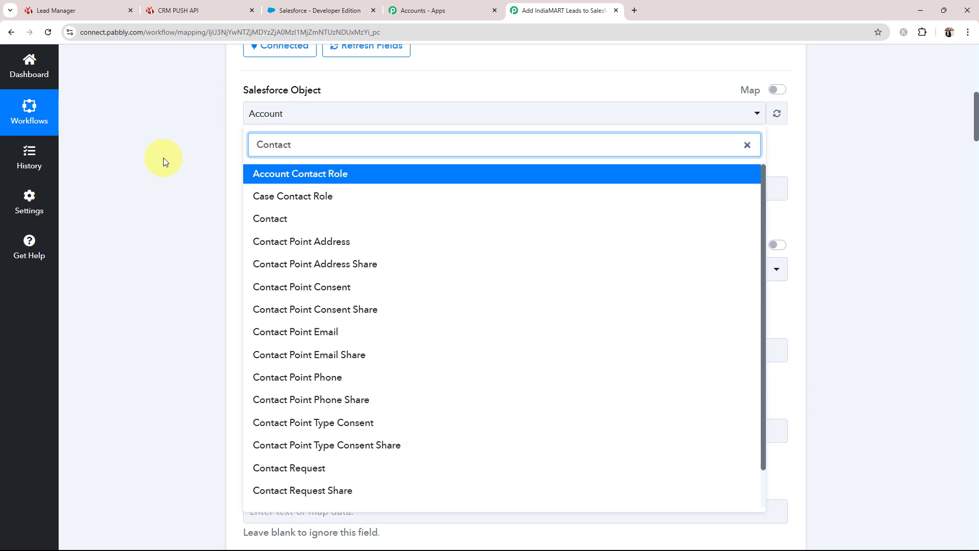
left_click(263, 218)
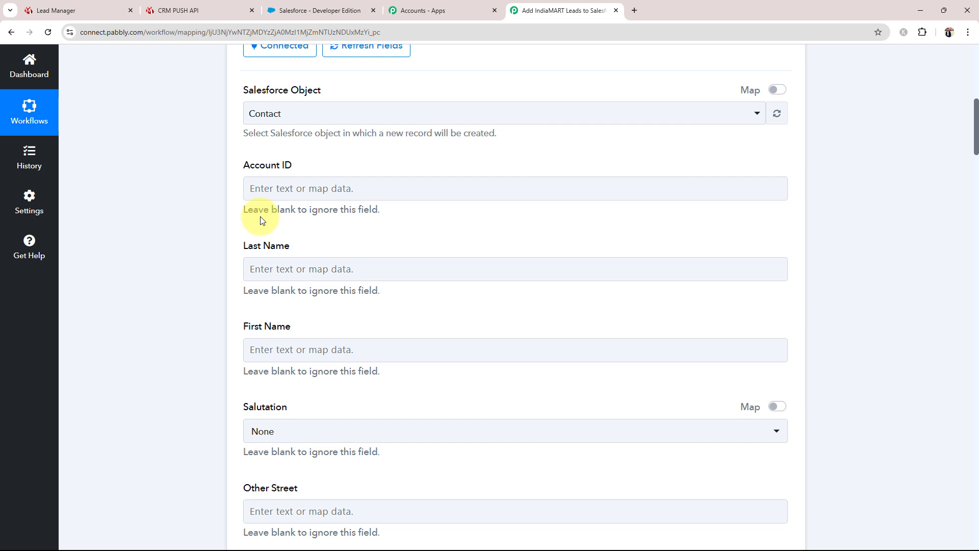
scroll(262, 227, "down", 3)
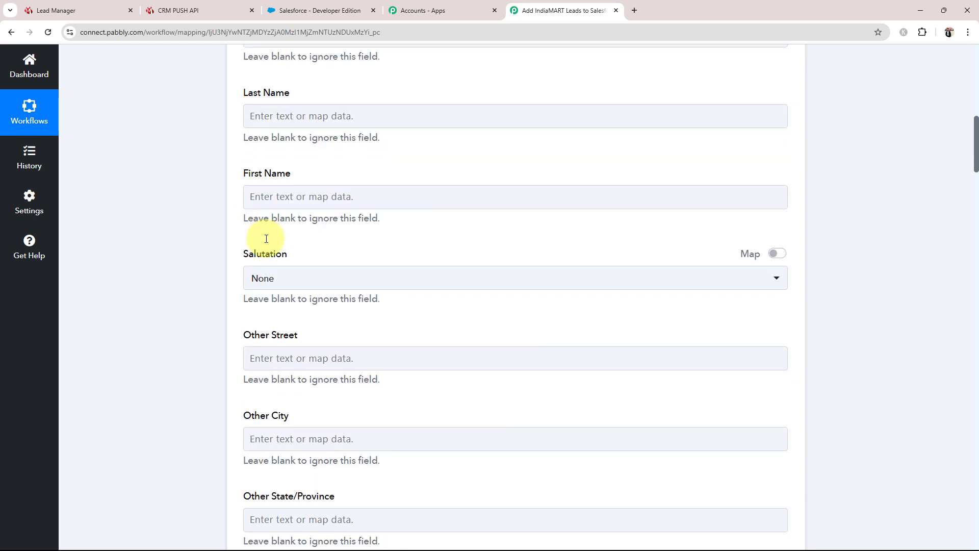
scroll(266, 239, "down", 2)
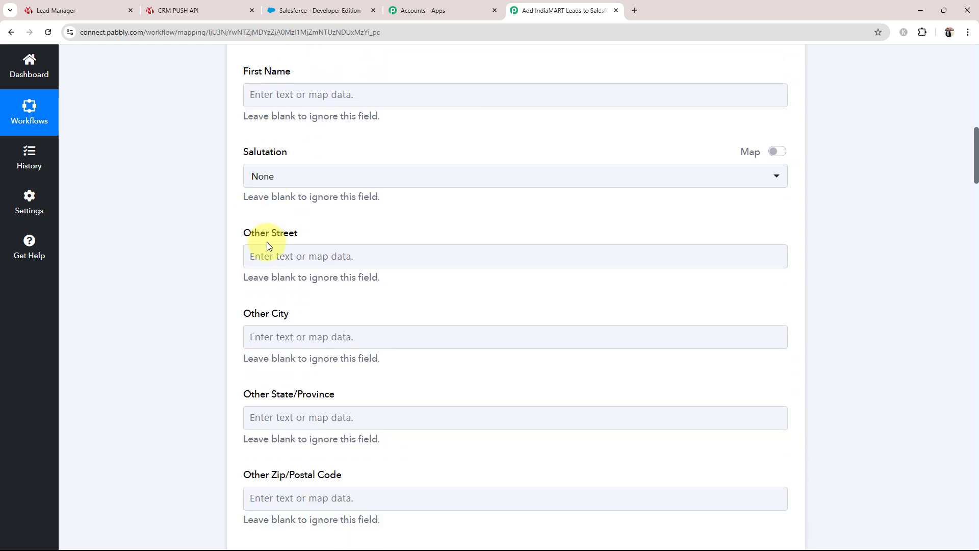
scroll(267, 322, "up", 5)
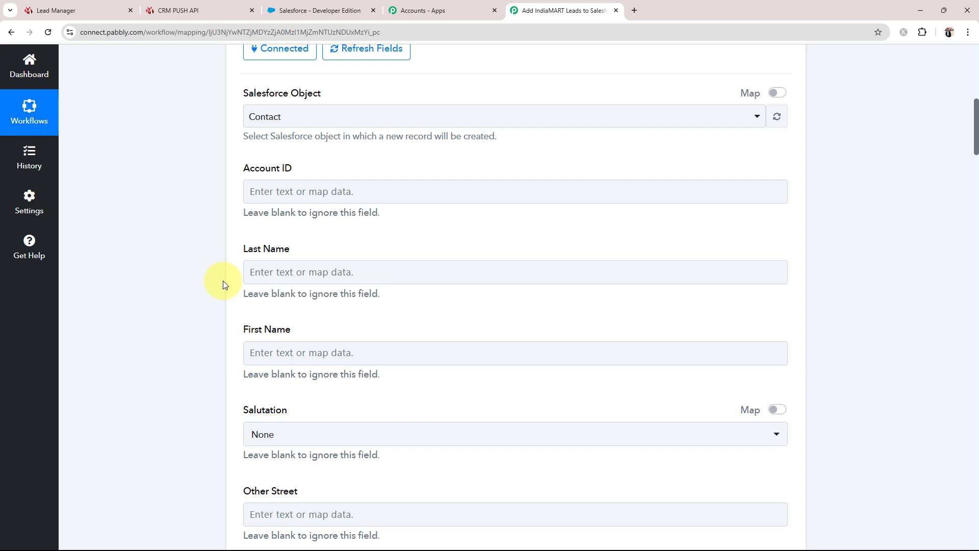
scroll(223, 281, "up", 7)
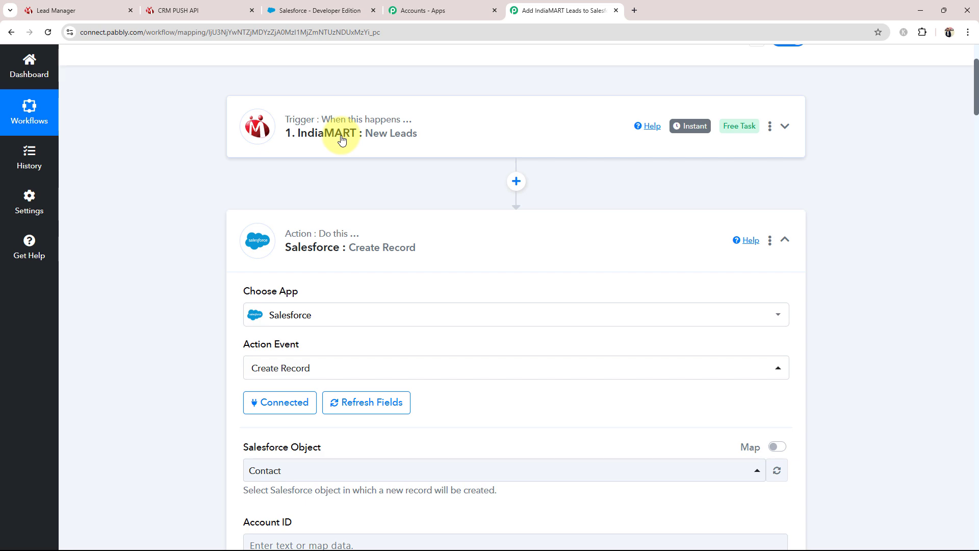
scroll(219, 276, "down", 6)
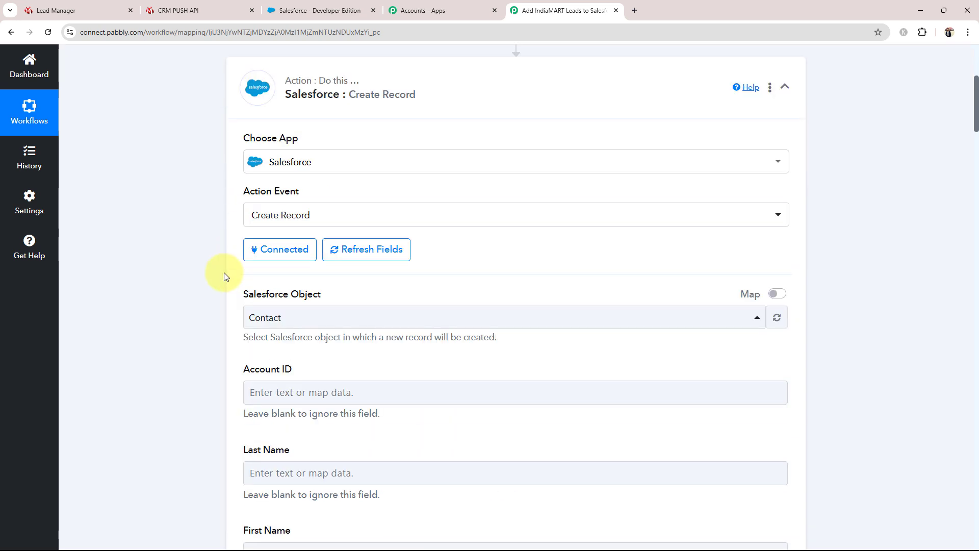
scroll(226, 277, "down", 4)
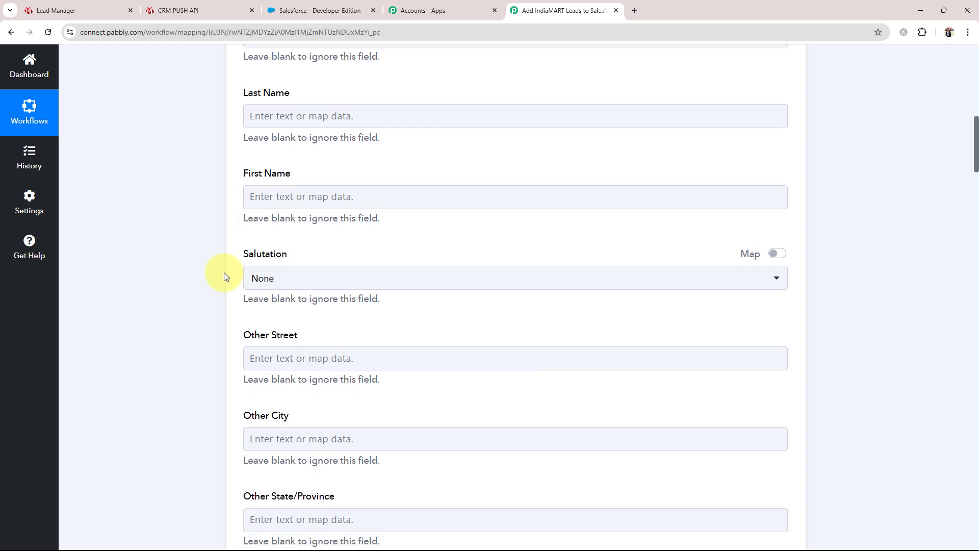
Map the IndiaMART RESPONSE SENDER NAME into both Last Name and First Name.
left_click(266, 121)
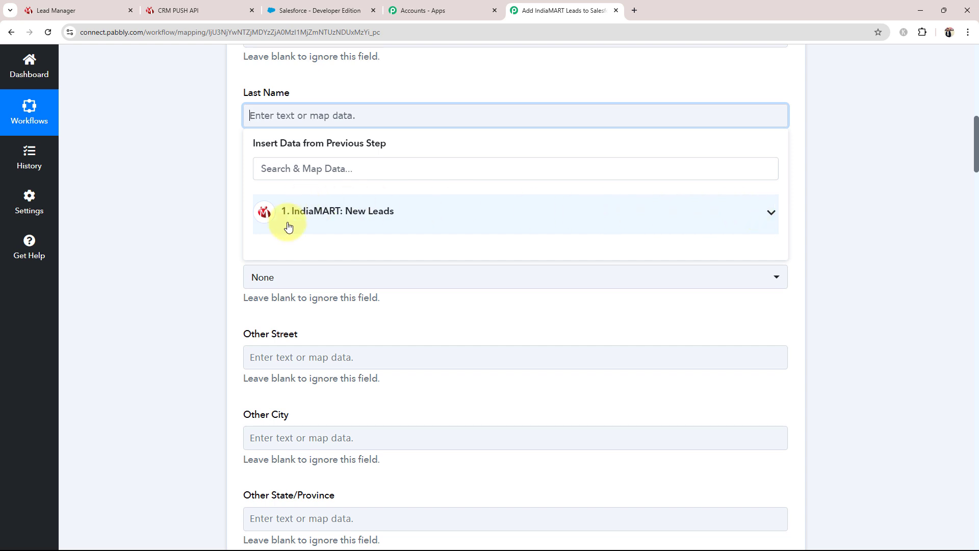
left_click(321, 171)
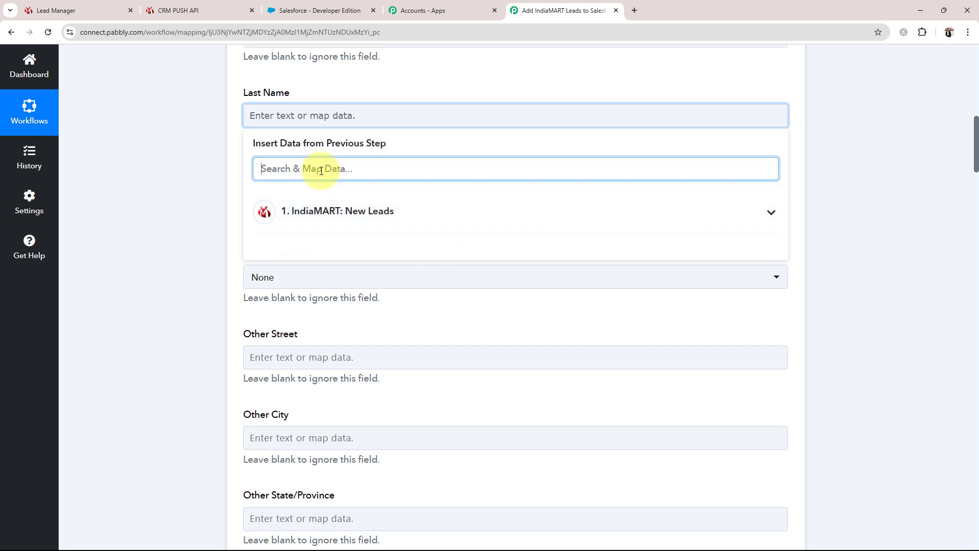
type("Name")
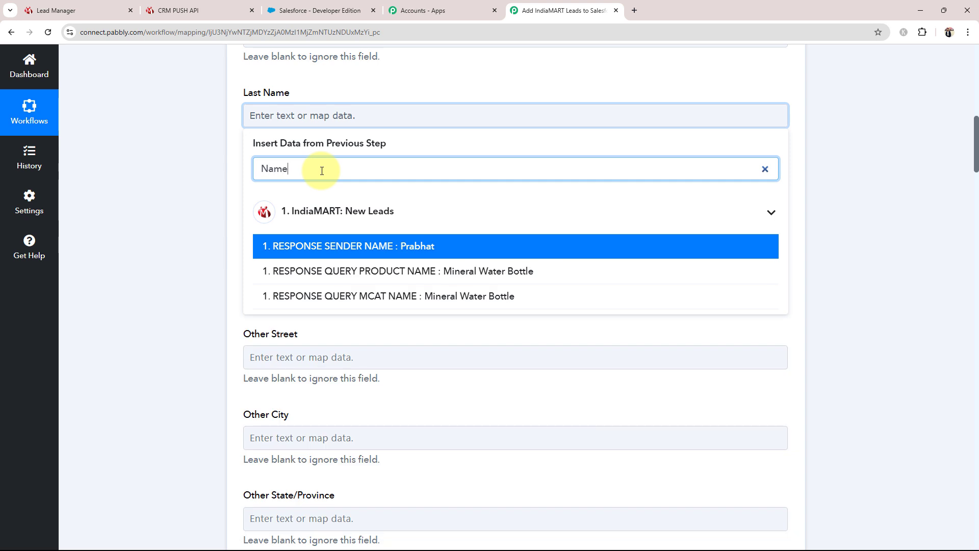
left_click(382, 246)
left_click(204, 197)
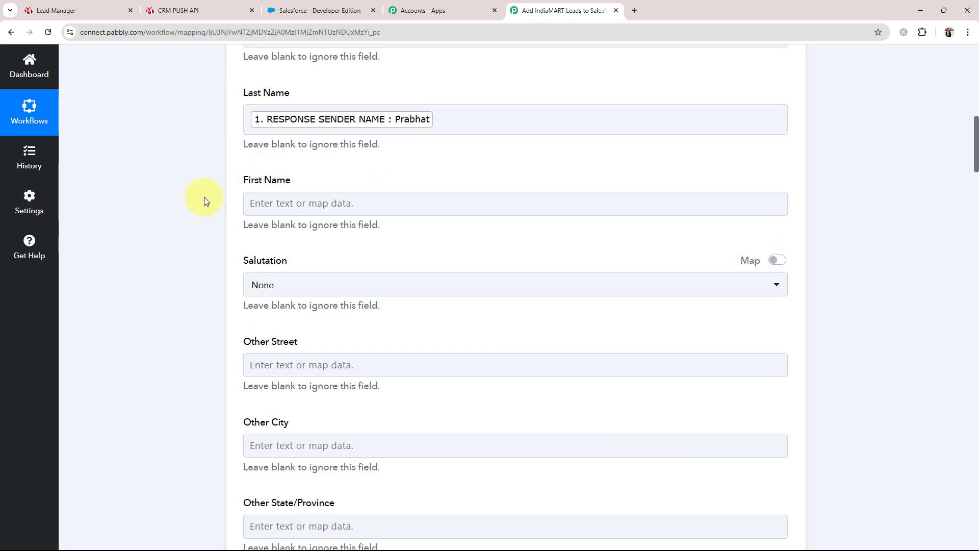
left_click(295, 208)
left_click(292, 258)
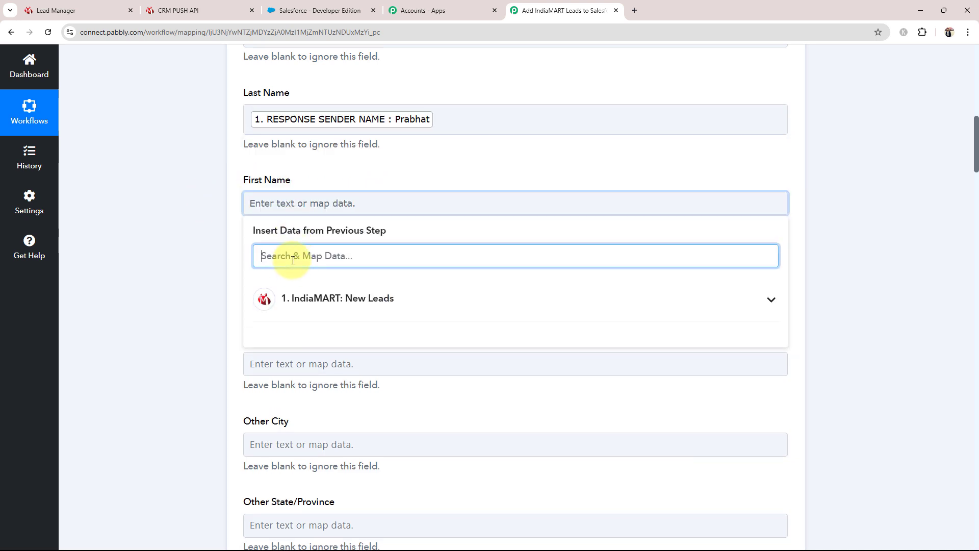
type("Name")
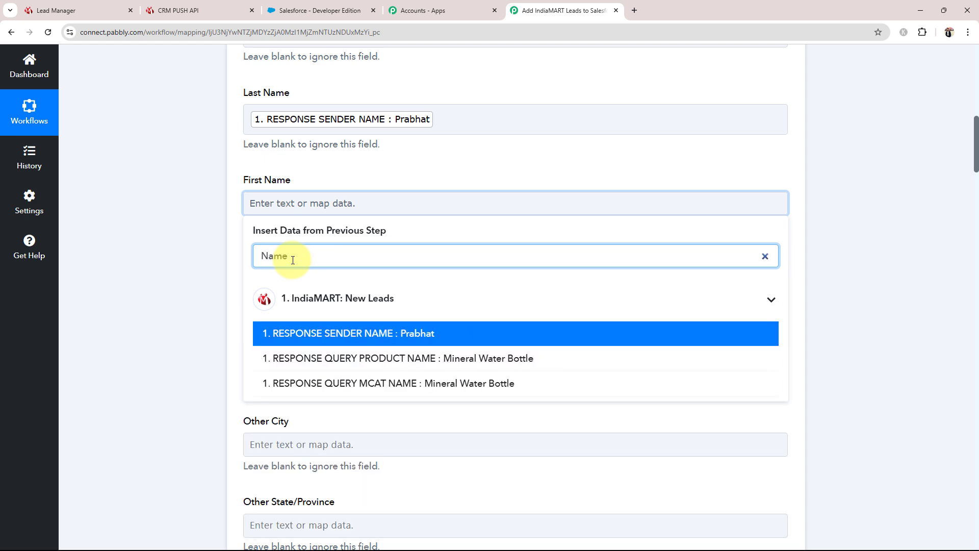
left_click(313, 332)
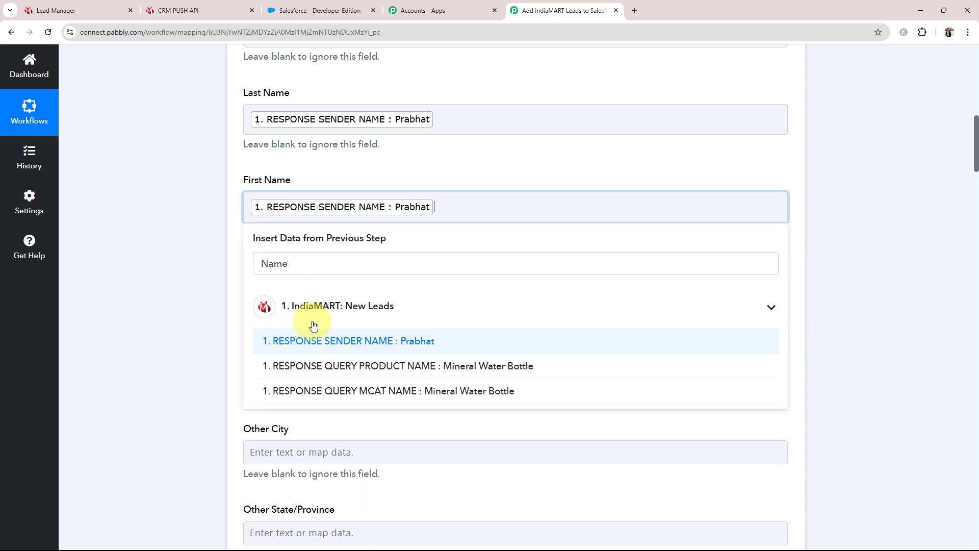
left_click(222, 310)
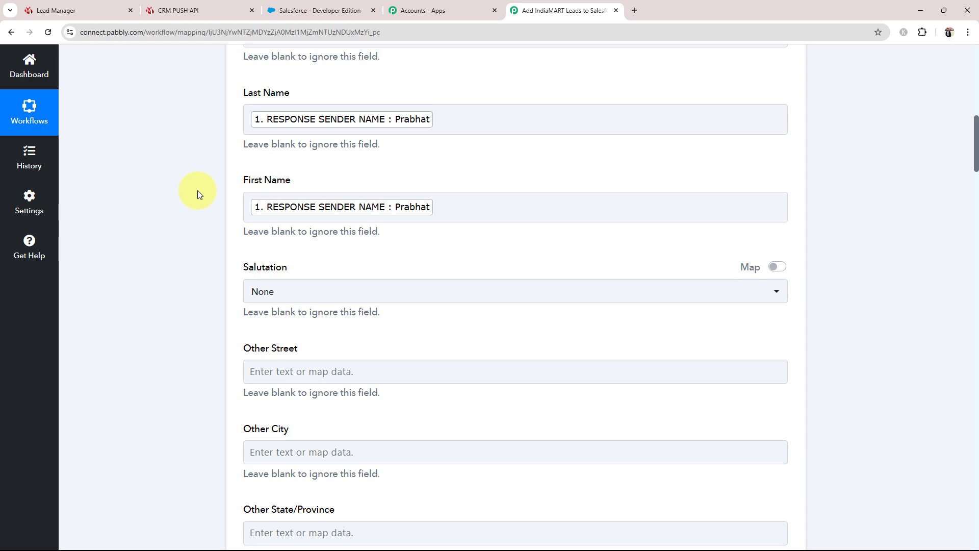
Map the sender ADDRESS into Other Street and the sender CITY into Other City.
scroll(317, 227, "down", 6)
scroll(251, 153, "up", 1)
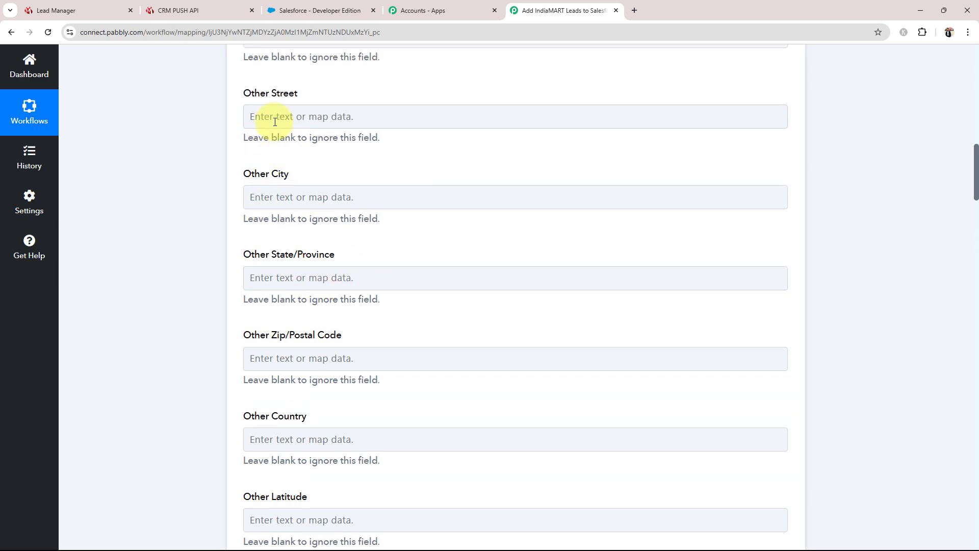
left_click(275, 122)
left_click(287, 169)
type("add")
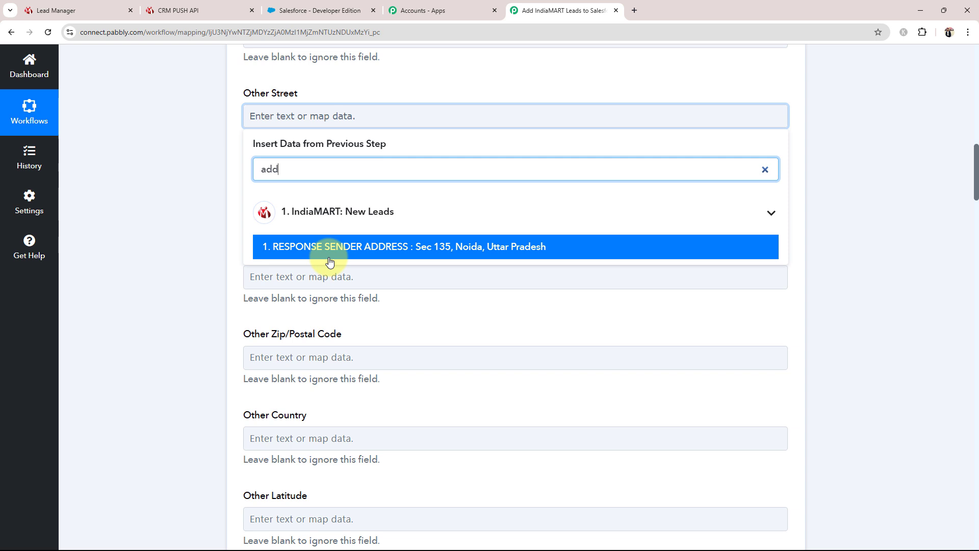
left_click(328, 250)
left_click(166, 219)
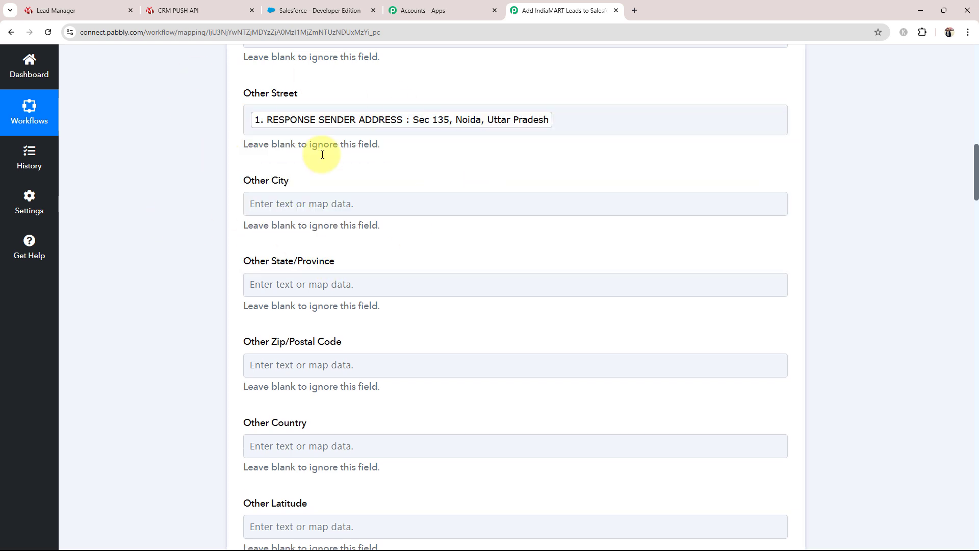
left_click(256, 202)
left_click(297, 260)
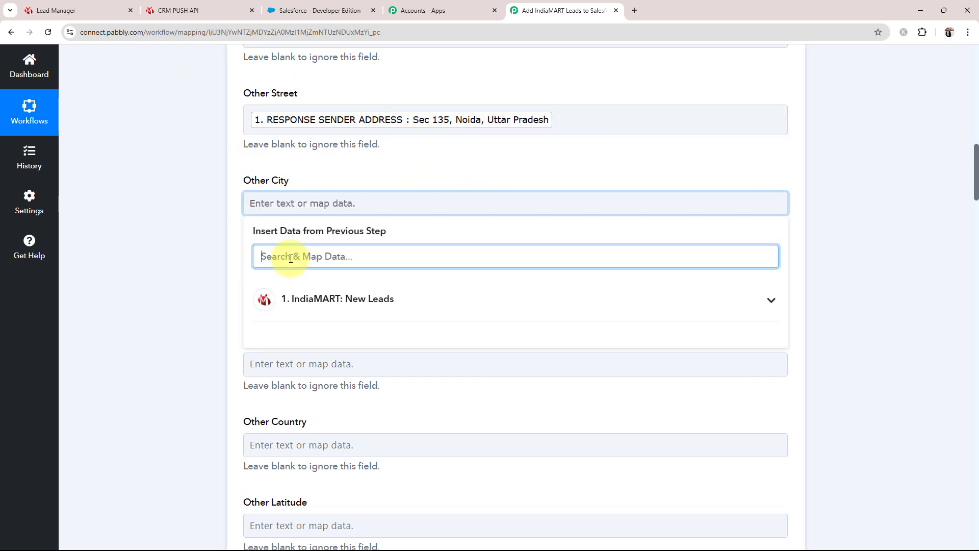
type("ci")
left_click(387, 339)
left_click(166, 256)
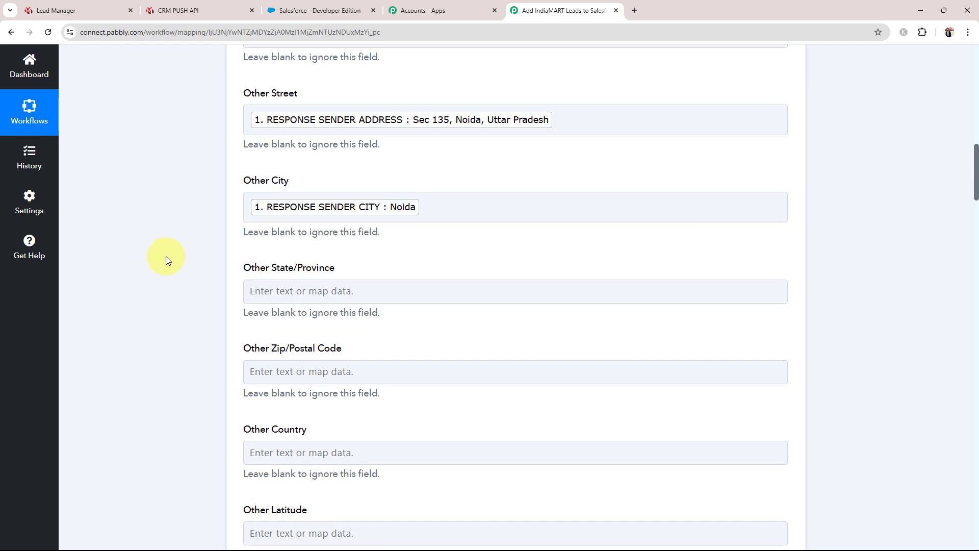
Map the sender STATE into Other State/Province and PINCODE into Other Zip/Postal Code.
scroll(167, 256, "down", 2)
left_click(262, 194)
left_click(293, 245)
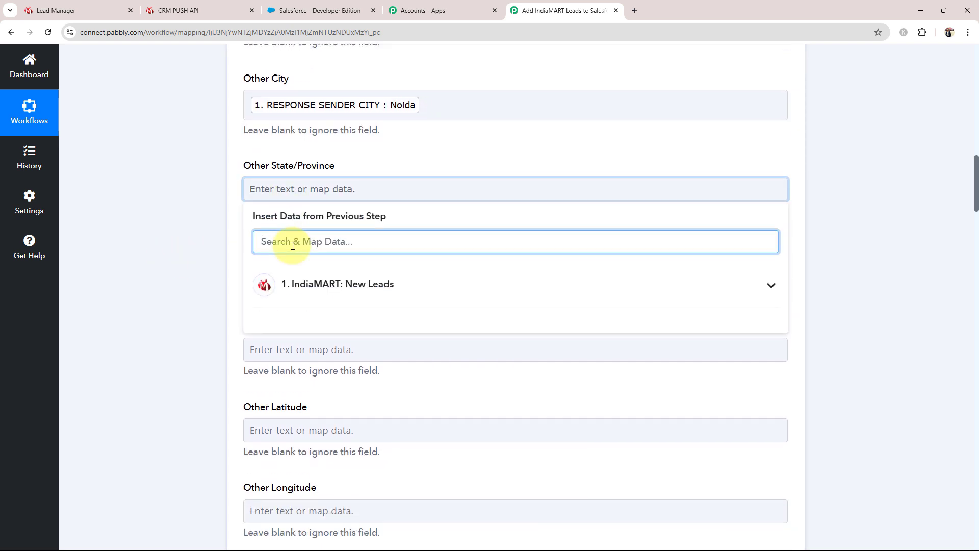
type("st")
left_click(380, 342)
left_click(178, 254)
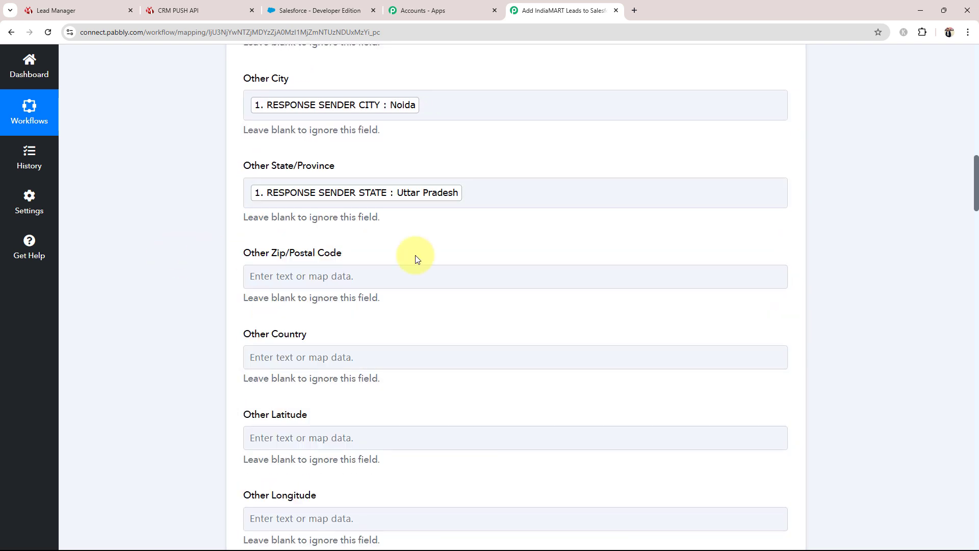
left_click(415, 274)
left_click(327, 322)
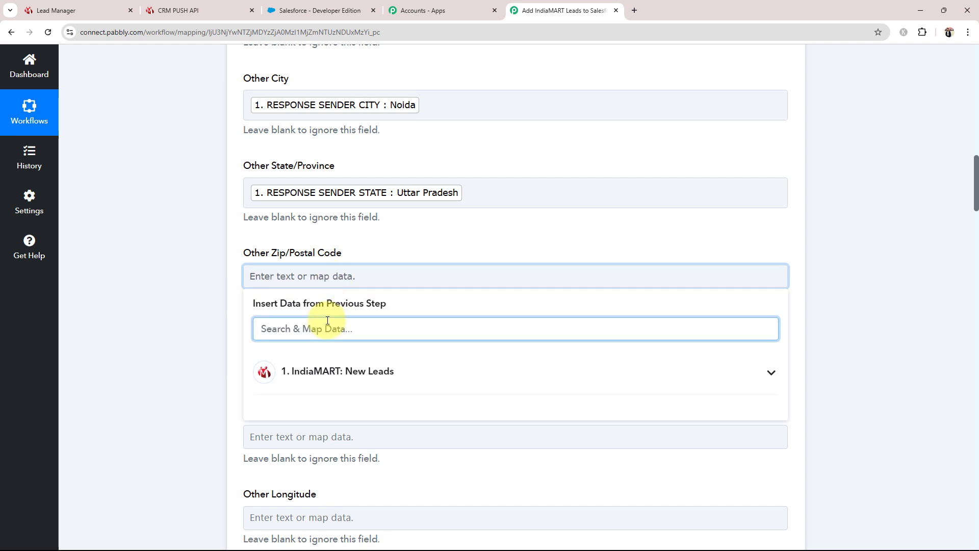
type("pin")
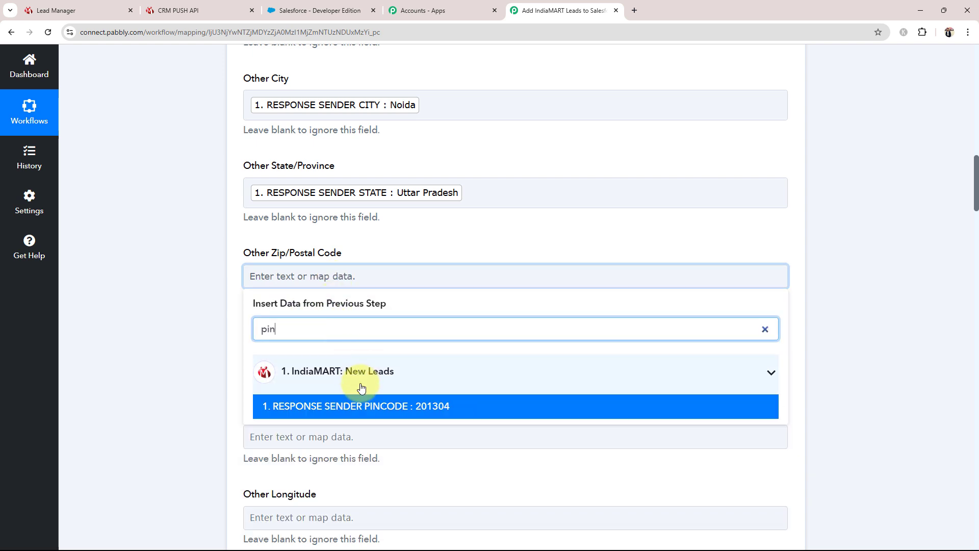
left_click(406, 404)
left_click(144, 296)
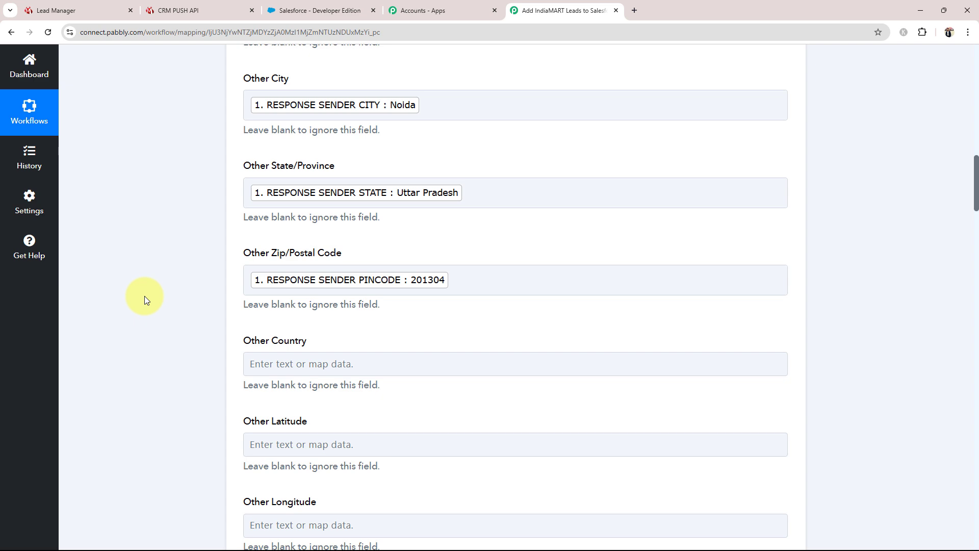
scroll(145, 296, "down", 6)
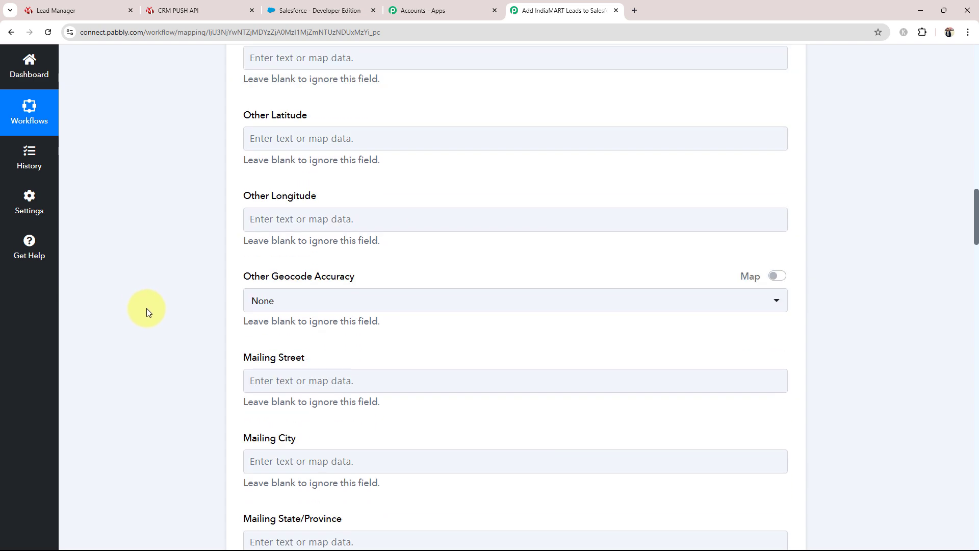
Map the sender's phone into Business Phone and mobile number into Mobile Phone.
scroll(146, 308, "down", 5)
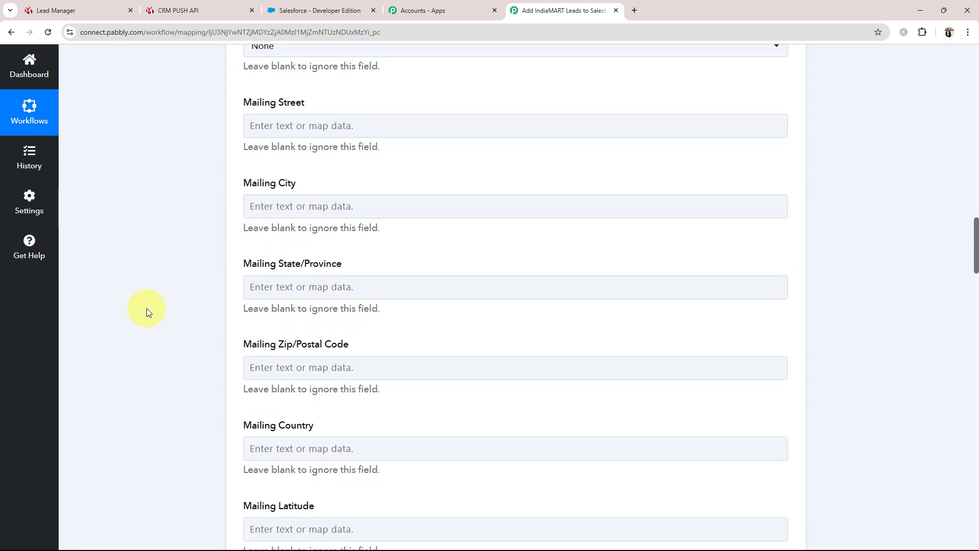
scroll(146, 311, "down", 6)
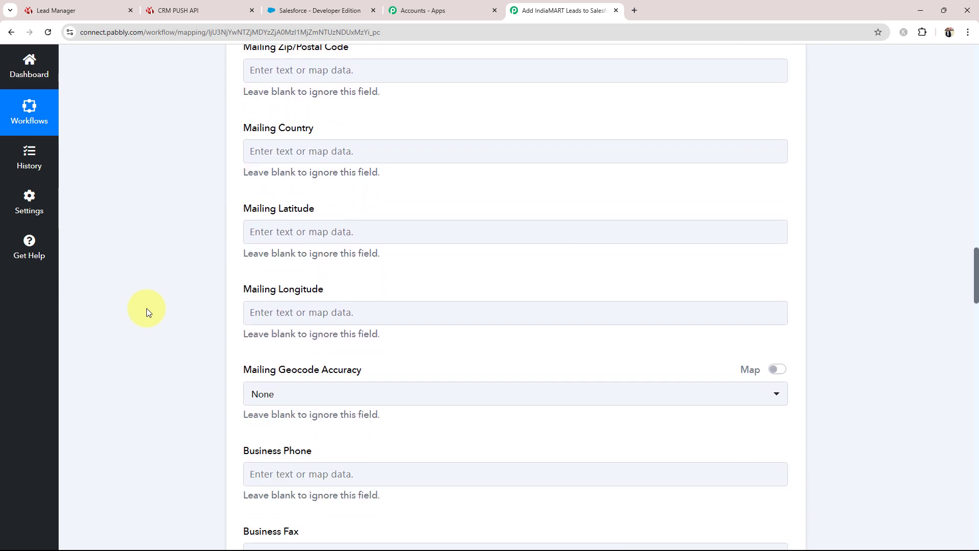
scroll(147, 326, "down", 6)
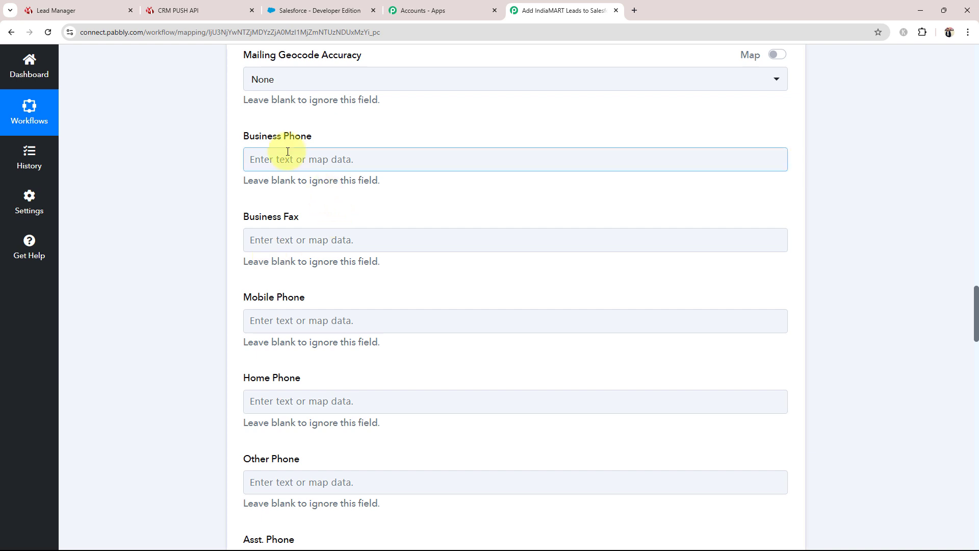
left_click(258, 153)
left_click(300, 220)
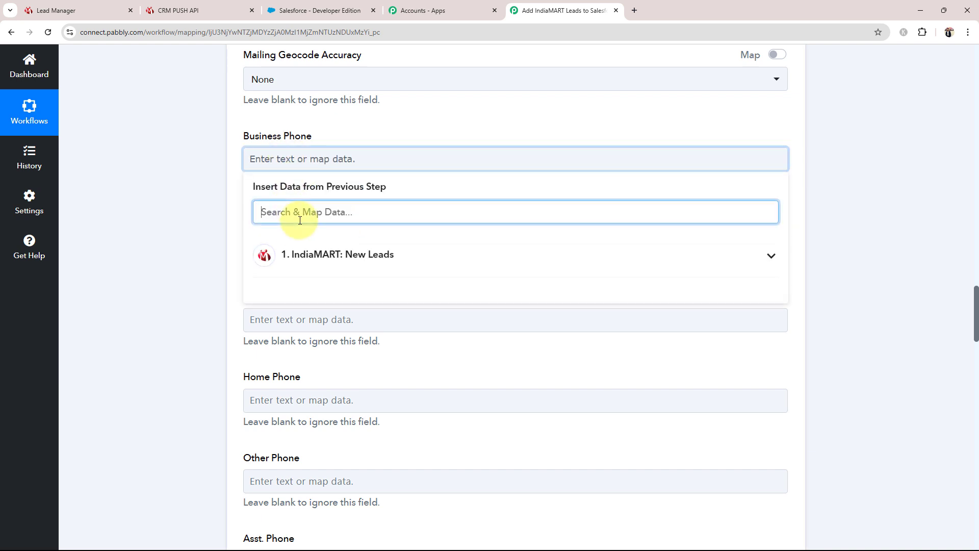
type("pho")
left_click(299, 316)
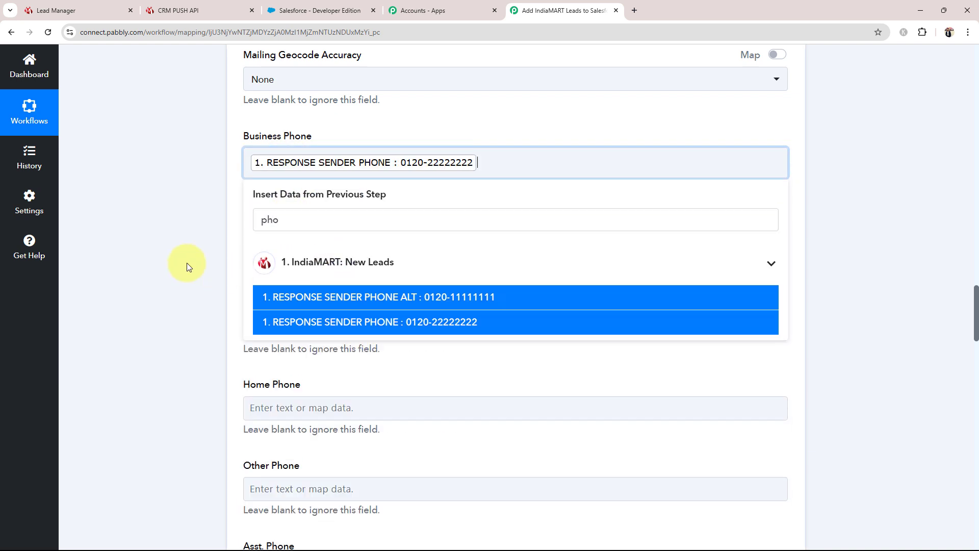
left_click(171, 258)
left_click(270, 327)
left_click(289, 378)
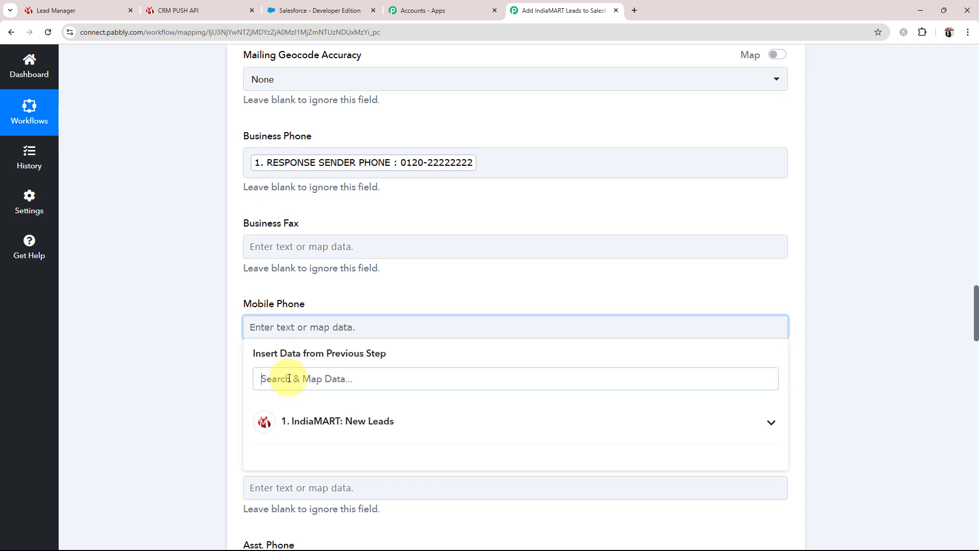
type("mob")
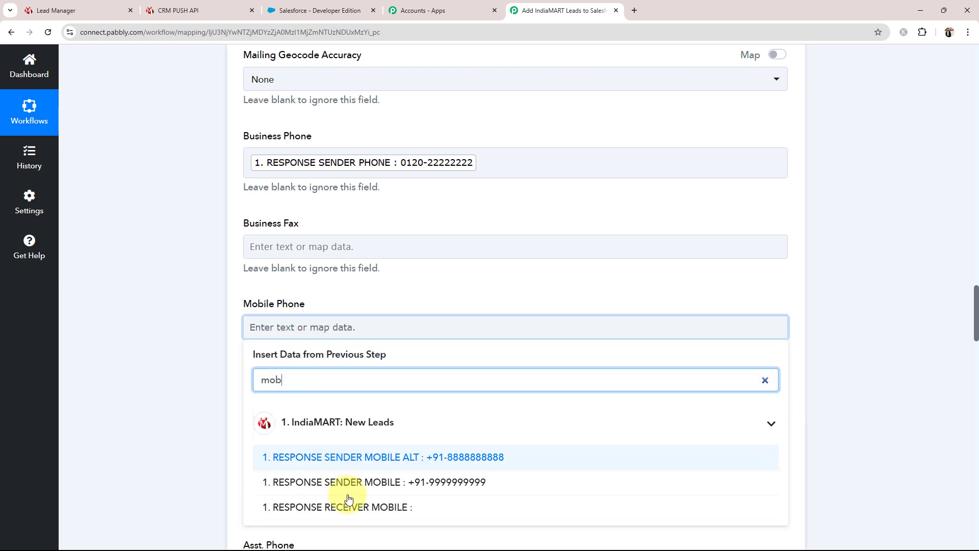
left_click(317, 481)
left_click(173, 353)
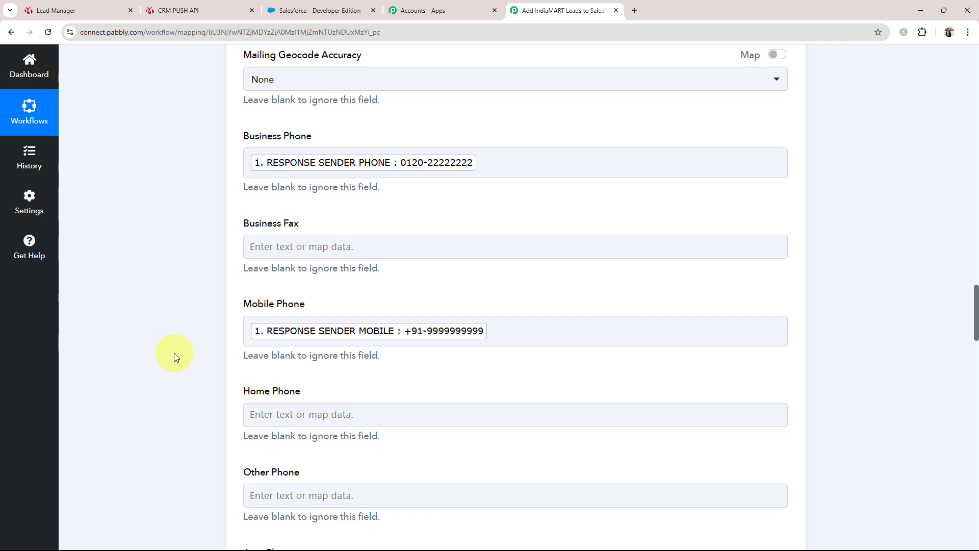
Map the sender's email into Email and set Lead Source to Other.
scroll(173, 353, "down", 4)
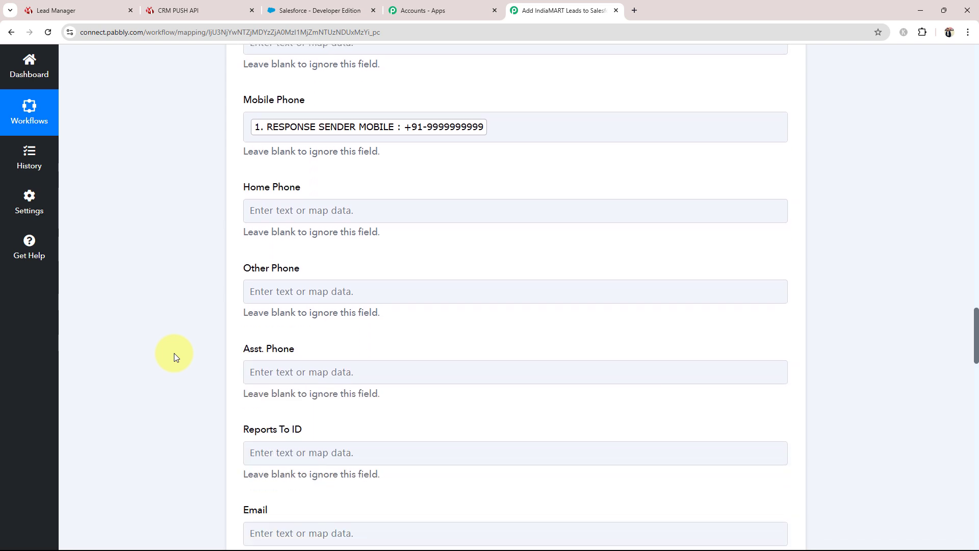
scroll(174, 357, "down", 9)
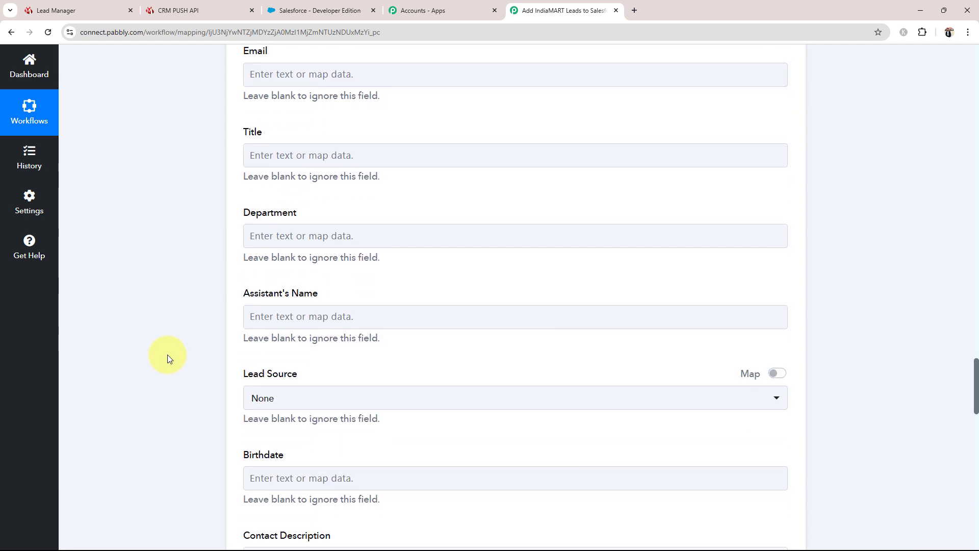
left_click(267, 74)
left_click(273, 136)
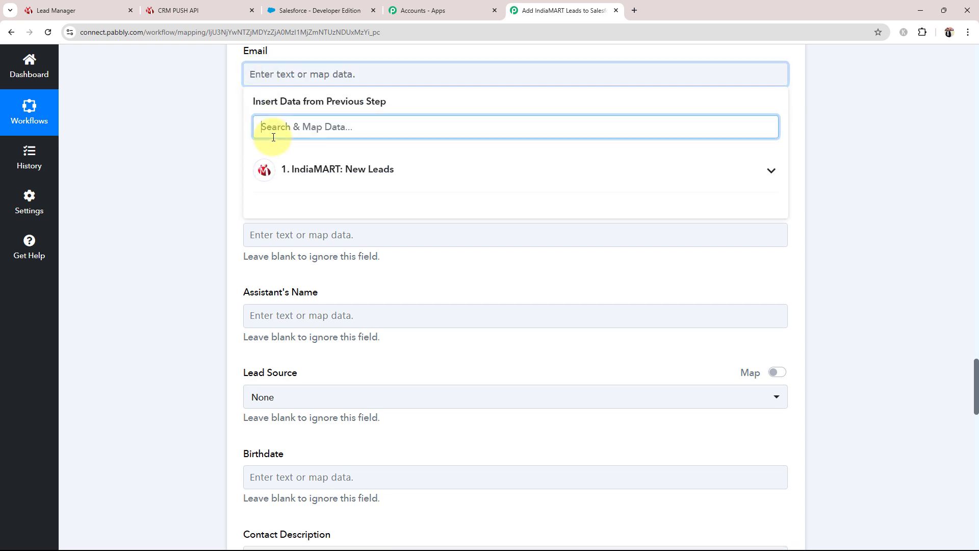
left_click(328, 228)
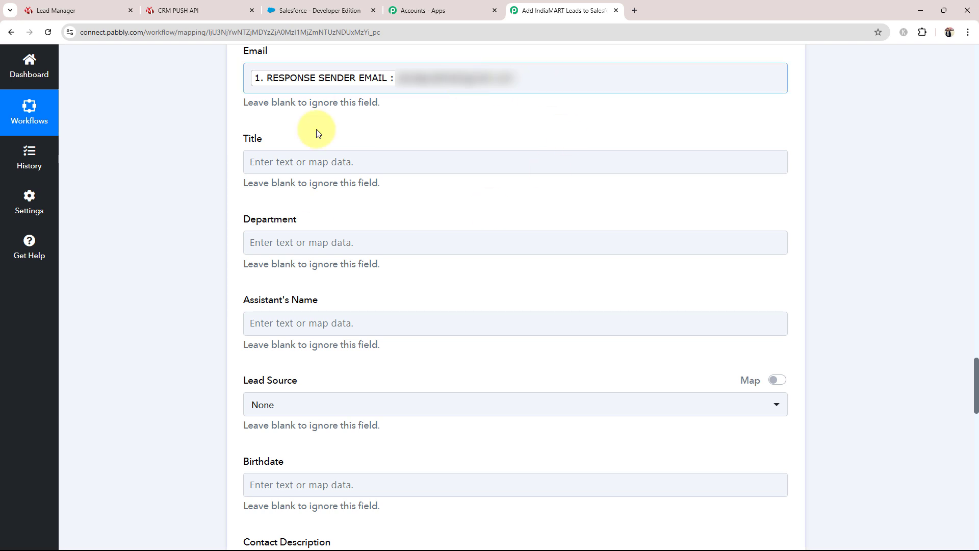
left_click(261, 409)
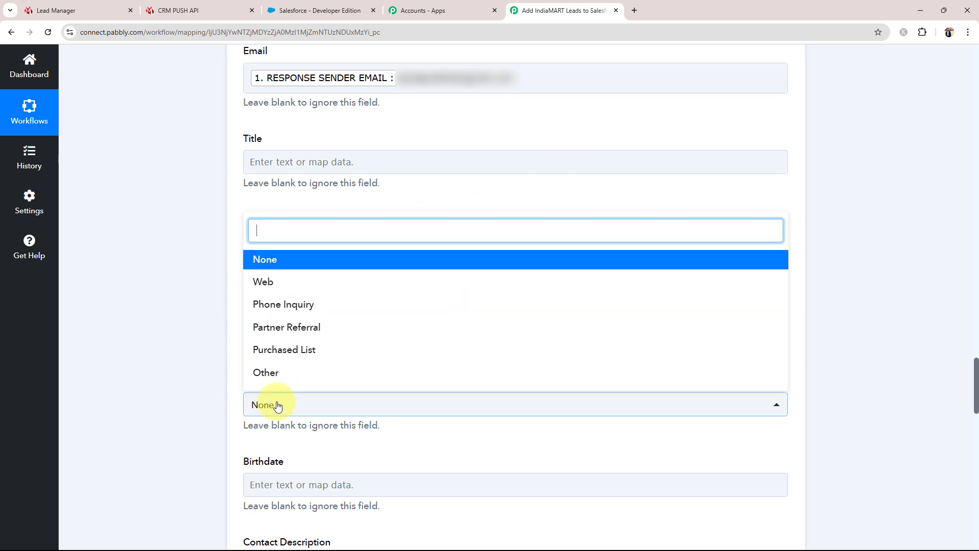
left_click(280, 372)
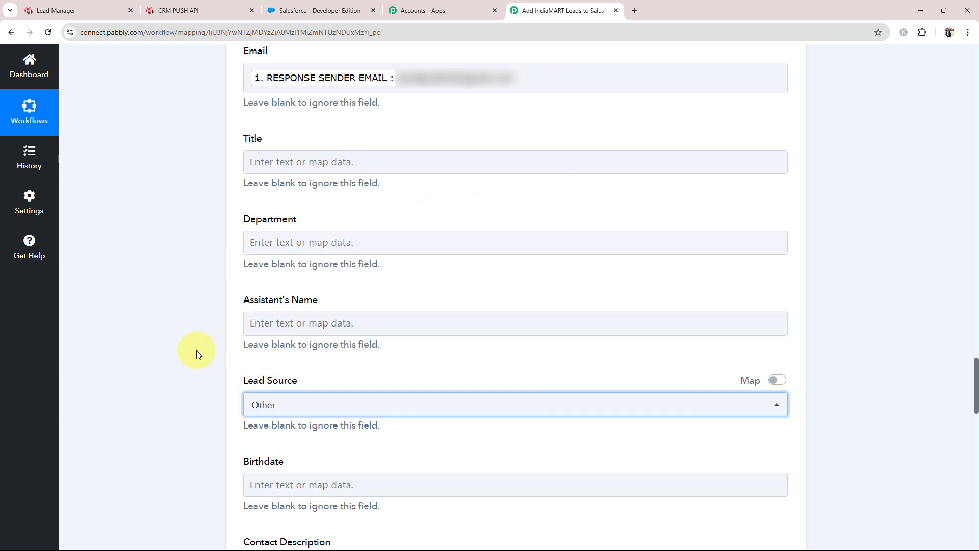
scroll(197, 352, "down", 8)
scroll(198, 368, "down", 10)
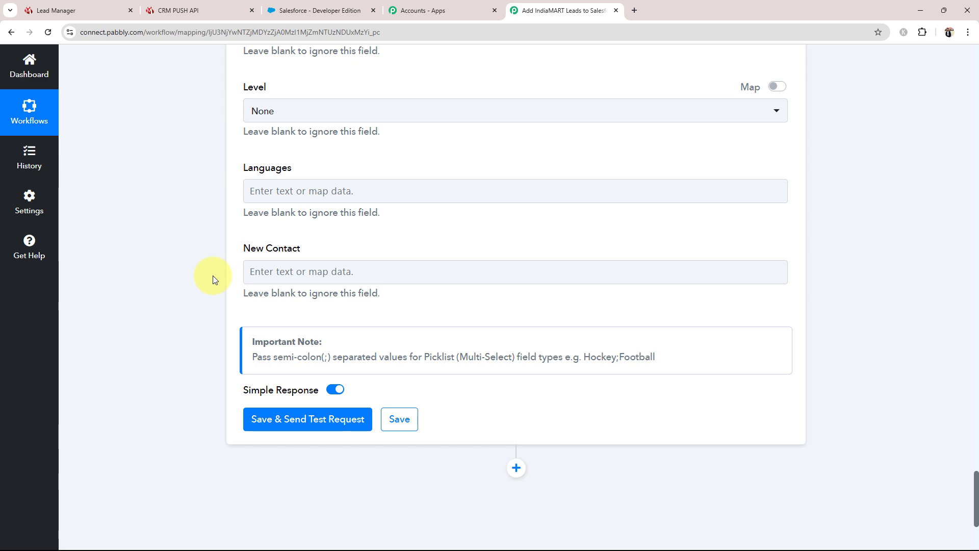
scroll(212, 275, "up", 4)
Edit the First Name mapping to add the text 'Prabhat' after the mapped value.
left_click_drag(976, 470, 976, 141)
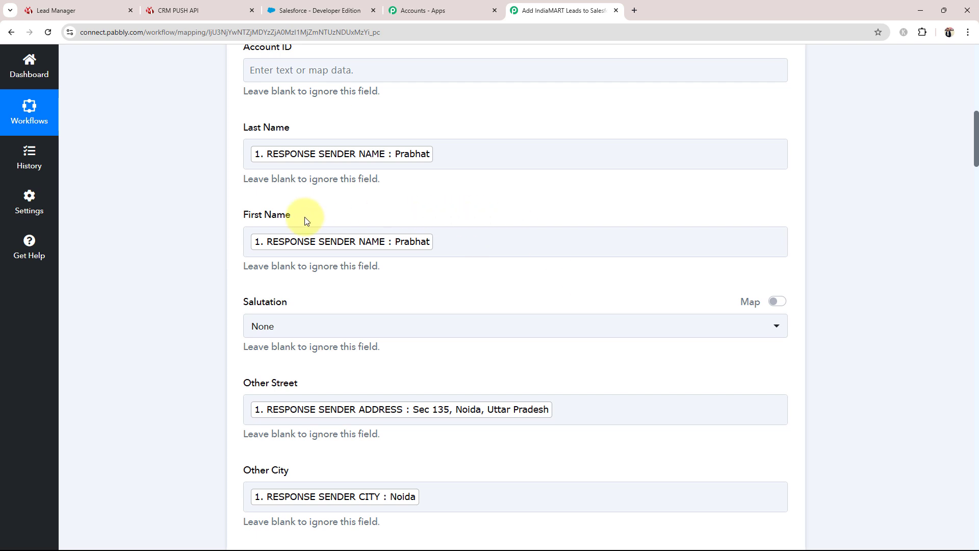
left_click(243, 244)
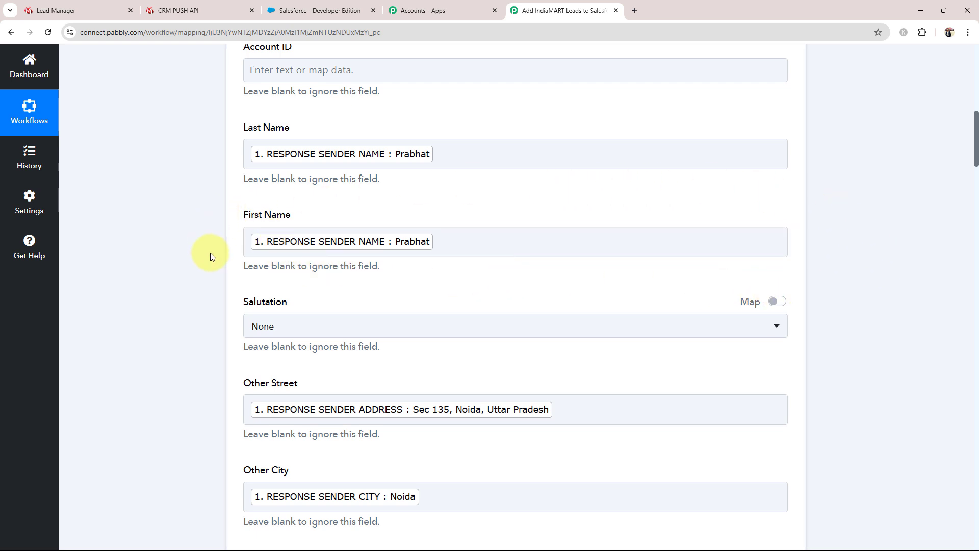
left_click(463, 244)
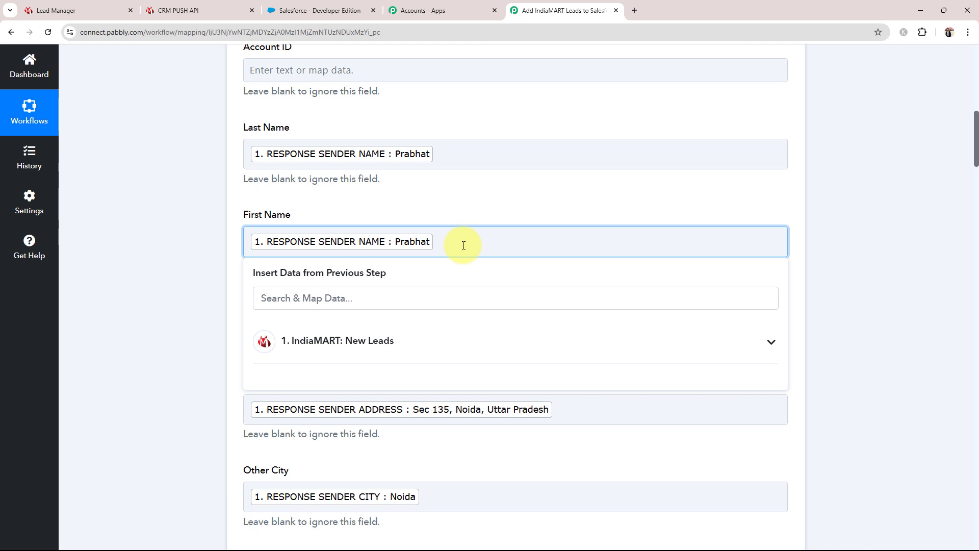
type("Prabhat")
key("BackSpace")
key("BackSpace")
key("BackSpace")
key("BackSpace")
key("BackSpace")
key("BackSpace")
key("BackSpace")
left_click(178, 346)
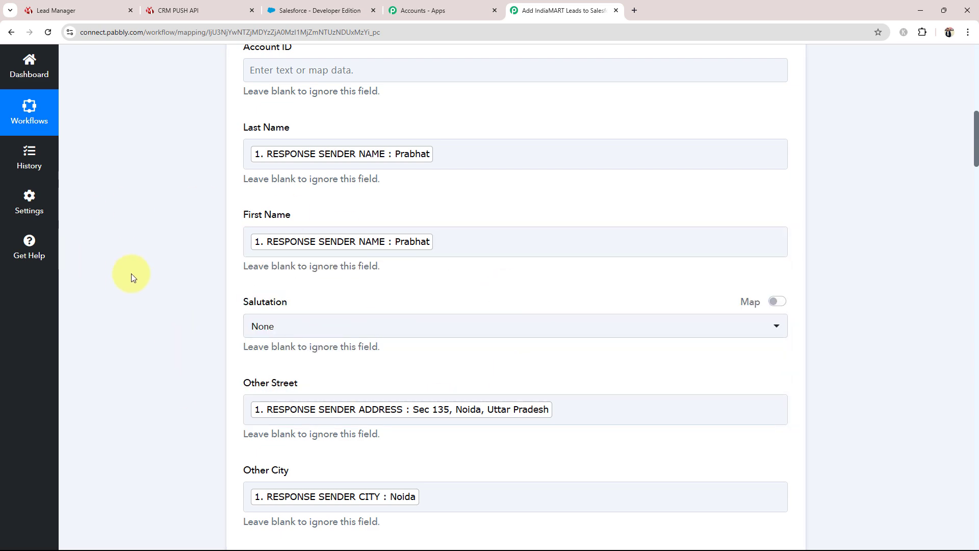
Save the mapping and send a test request that succeeds, then switch to Salesforce.
scroll(181, 297, "down", 20)
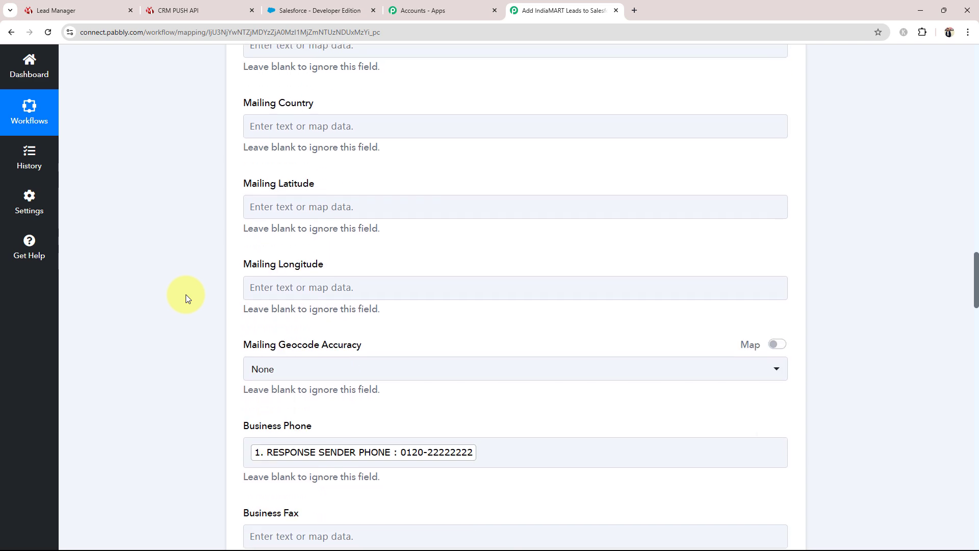
scroll(185, 299, "down", 20)
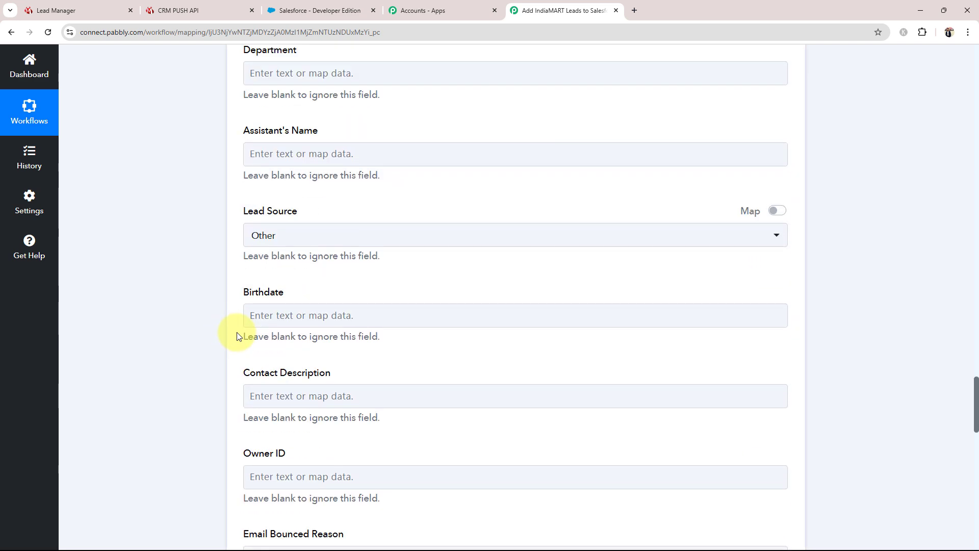
scroll(236, 336, "down", 15)
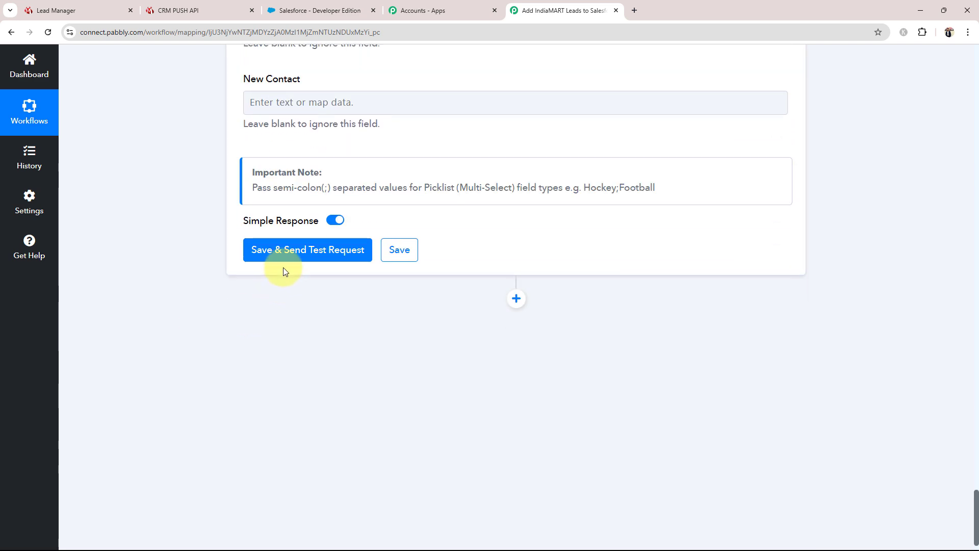
left_click(284, 258)
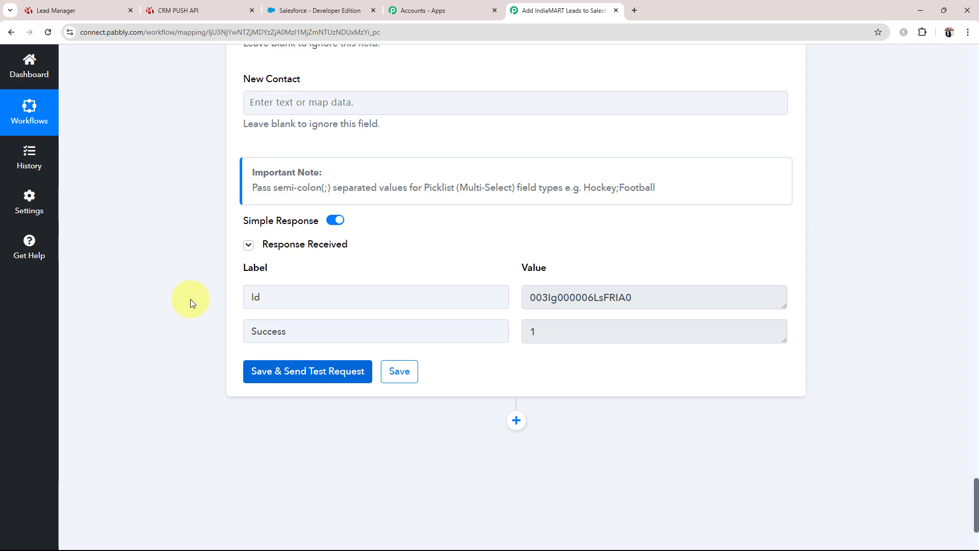
left_click(320, 11)
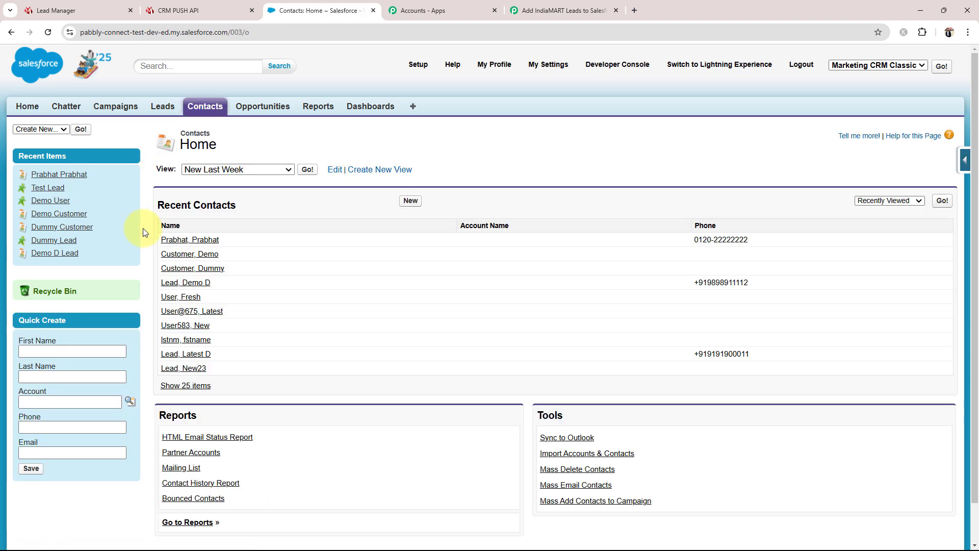
Open the new test contact in Salesforce and review its mapped phone, email and address.
left_click(203, 241)
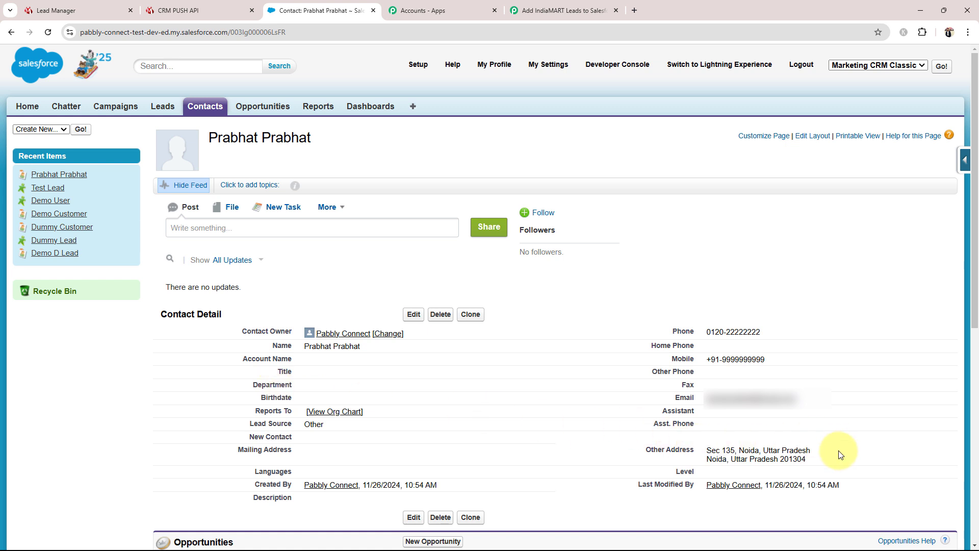
left_click_drag(836, 465, 311, 280)
left_click(314, 283)
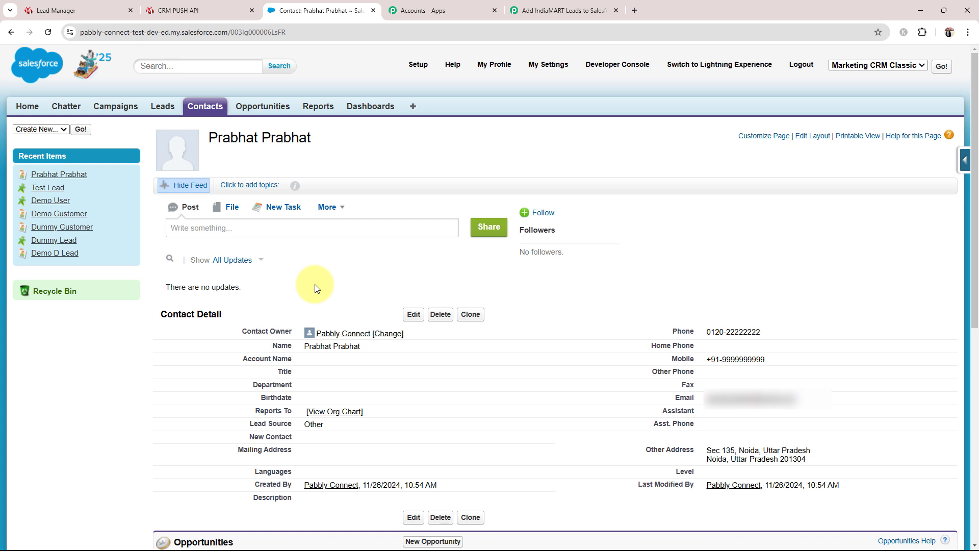
Back in the Pabbly workflow, collapse the Salesforce action step.
left_click(553, 11)
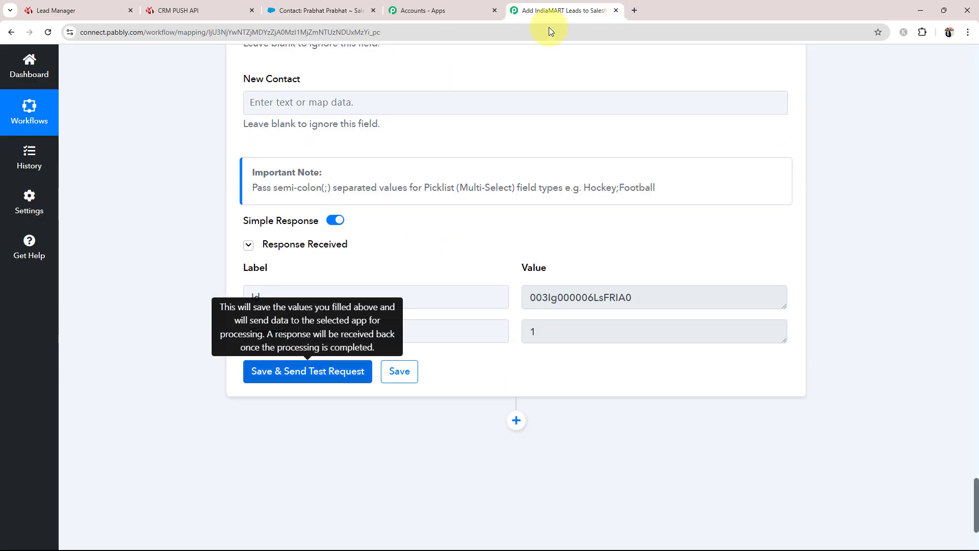
left_click_drag(975, 490, 977, 63)
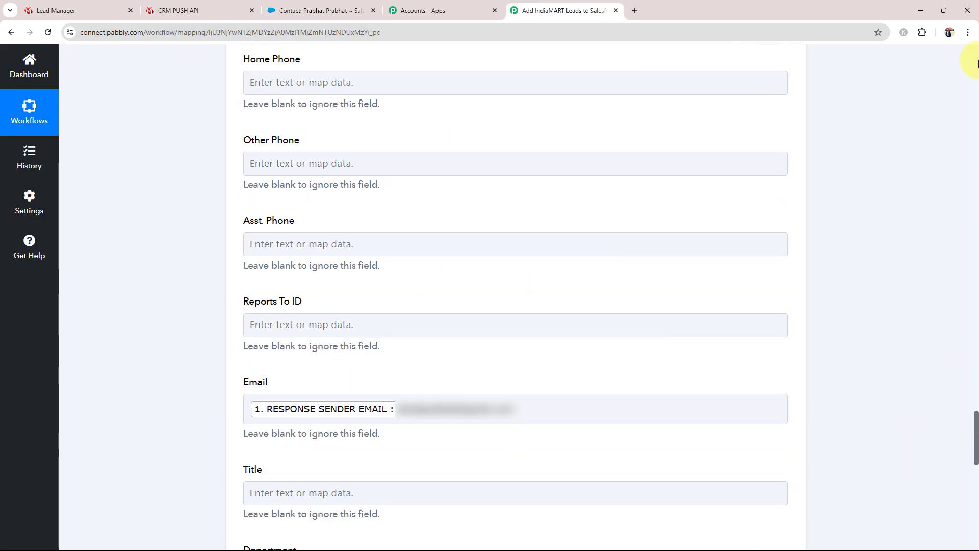
left_click(785, 367)
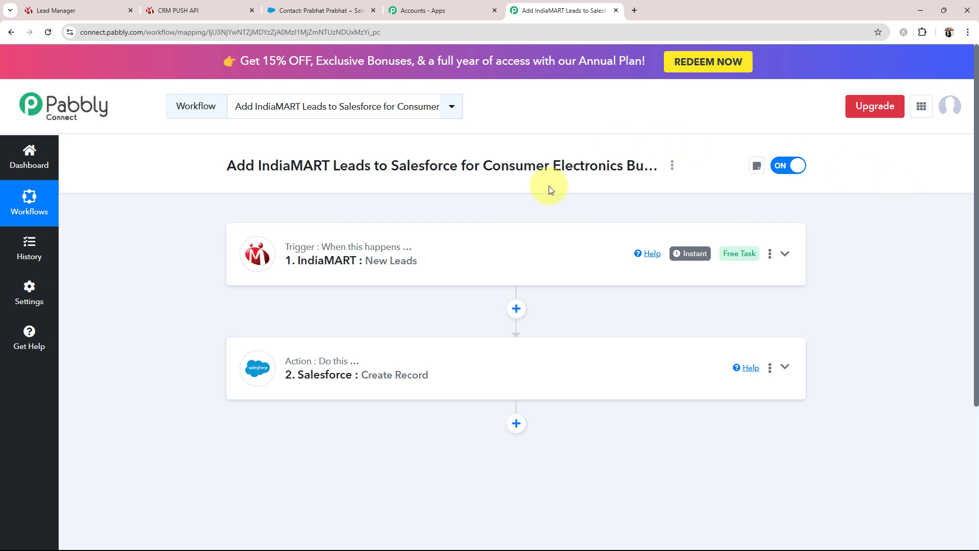